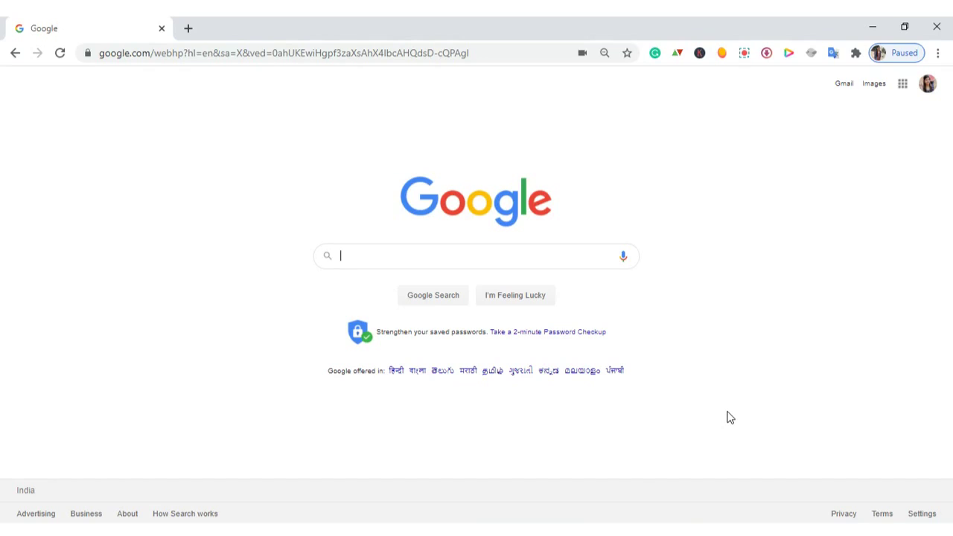
# Step: Search Google for 'obs studio' and open the official obsproject.com site
pyautogui.write('OBS')
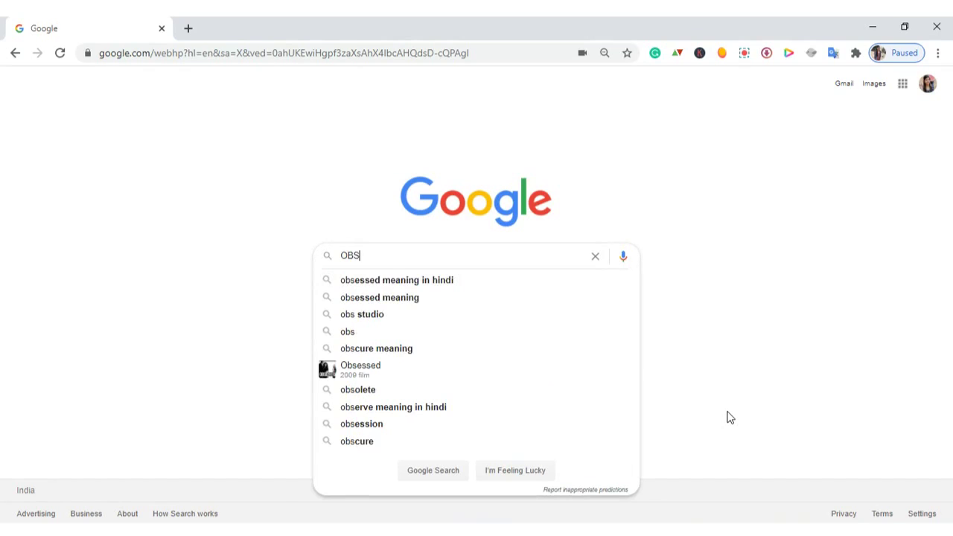
pyautogui.write('st')
pyautogui.press('Down')
pyautogui.press('Return')
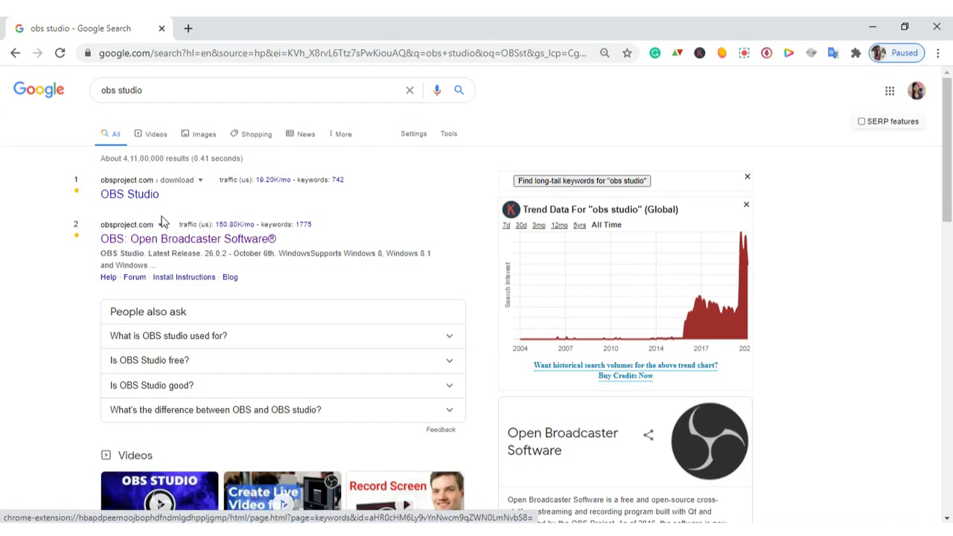
pyautogui.click(141, 242)
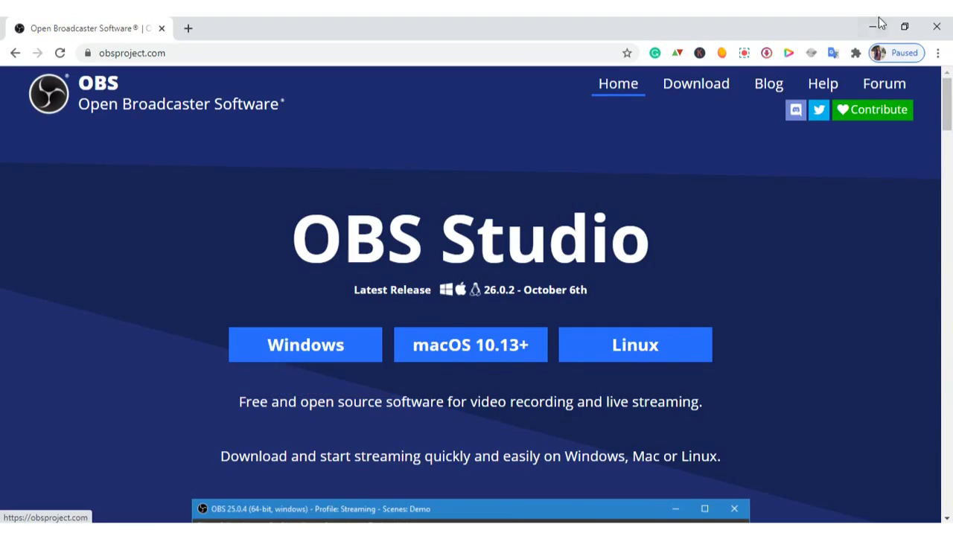
# Step: Launch OBS Studio and add a Display Capture source to the scene
pyautogui.click(873, 27)
pyautogui.doubleClick(89, 200)
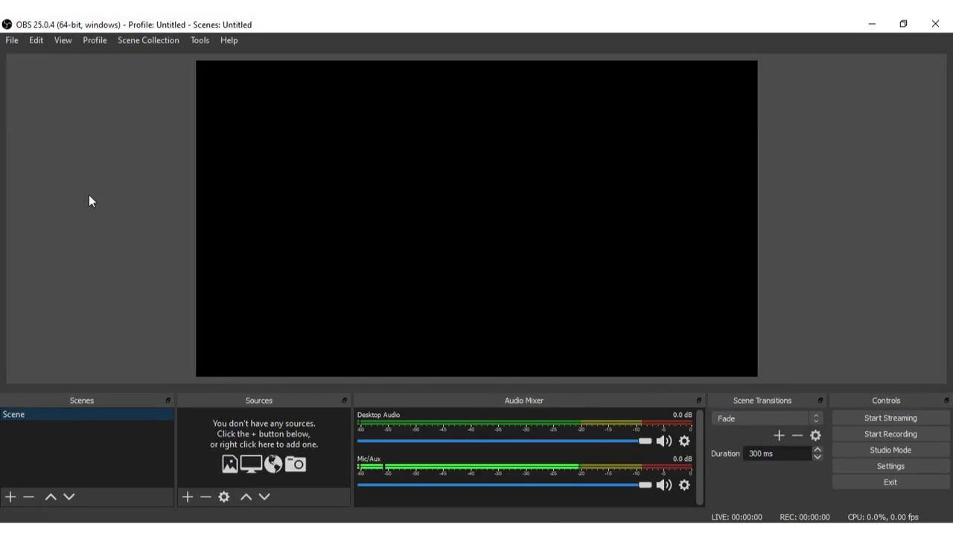
pyautogui.click(187, 497)
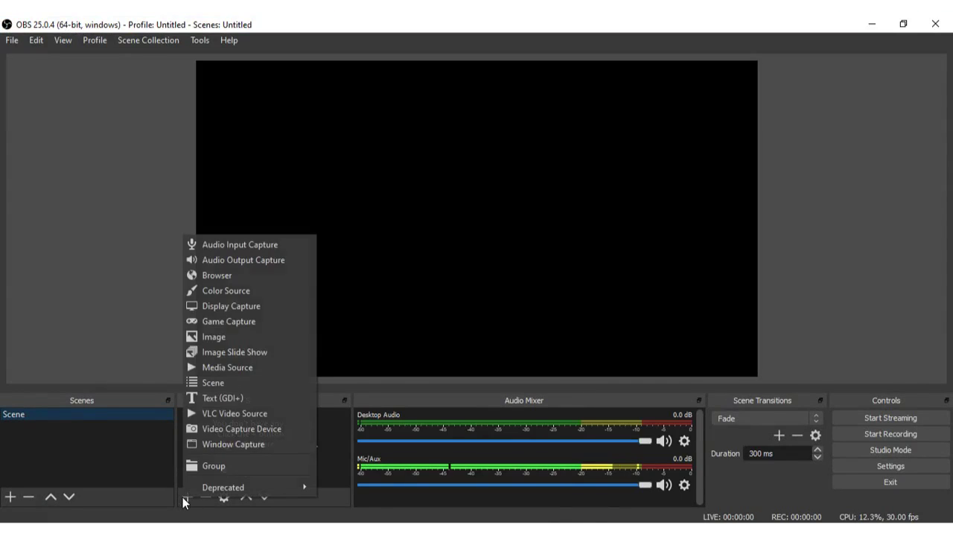
pyautogui.click(221, 308)
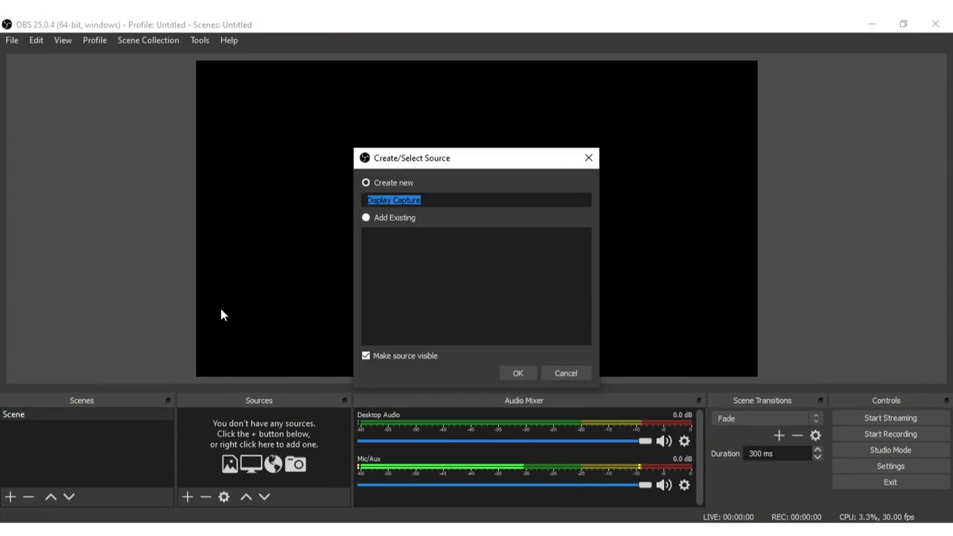
# Step: Name the new source 'Demo Video' and accept its display capture properties
pyautogui.doubleClick(405, 201)
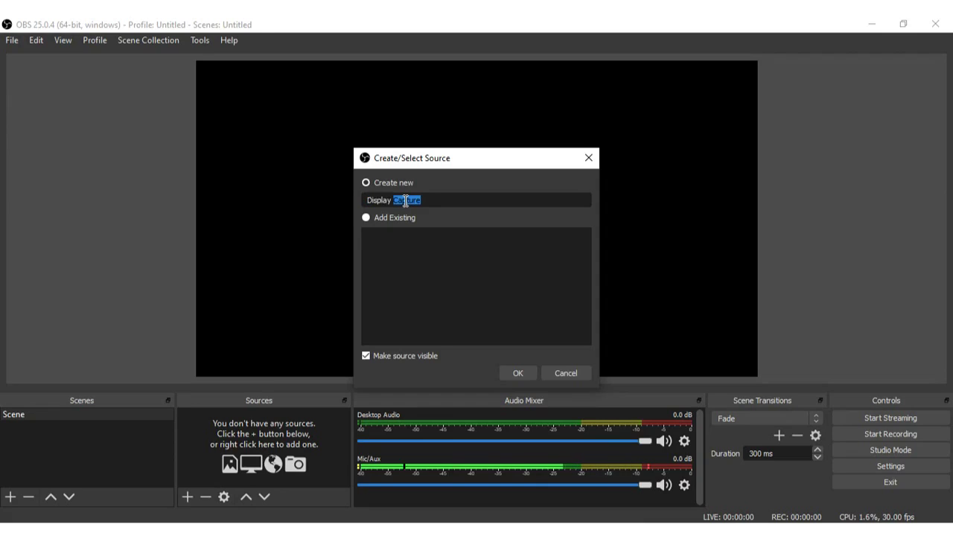
pyautogui.tripleClick(405, 201)
pyautogui.press('BackSpace')
pyautogui.write('De')
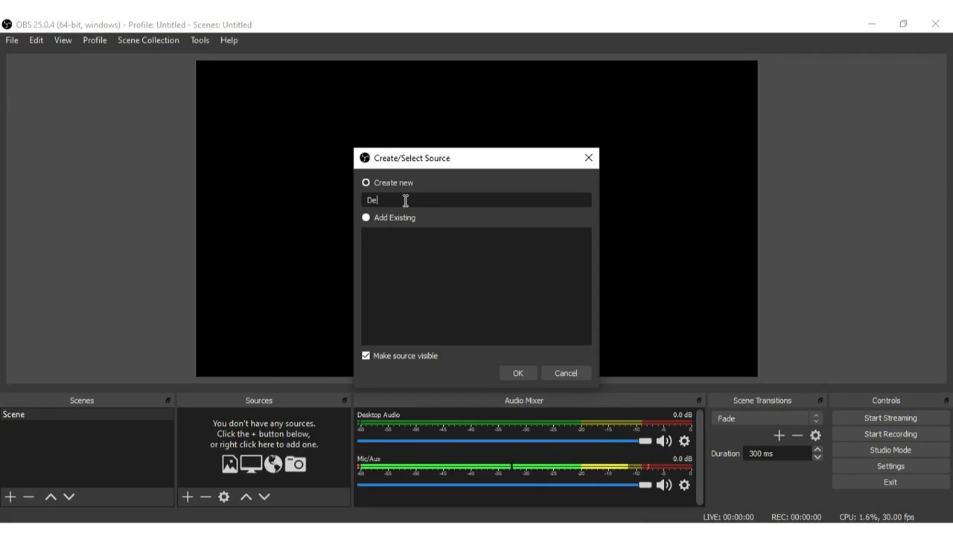
pyautogui.write('mo Vi')
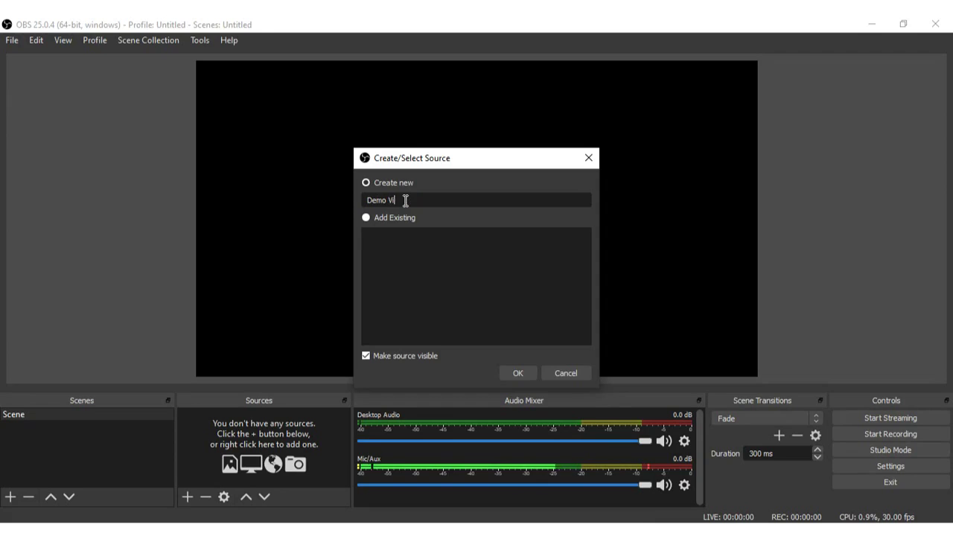
pyautogui.write('deo')
pyautogui.click(514, 373)
pyautogui.click(645, 462)
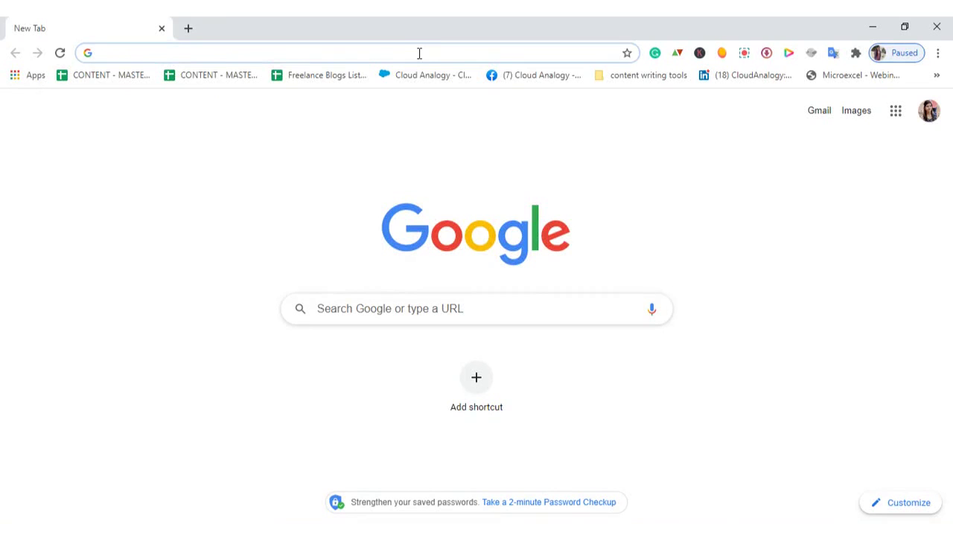
pyautogui.click(419, 54)
# Step: Go to twitter.com, open Media Studio from the More menu, then its Producer page
pyautogui.write('twitter.com/home')
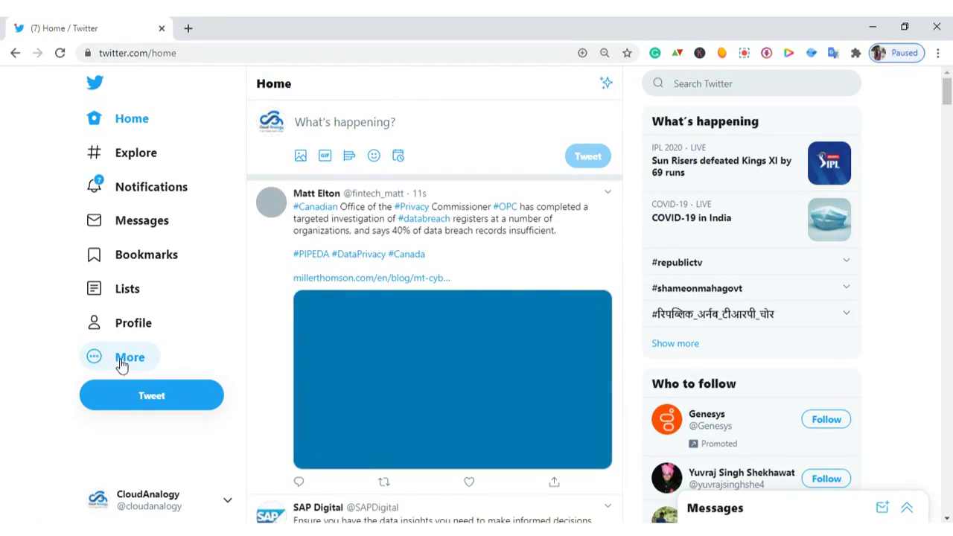
pyautogui.click(126, 361)
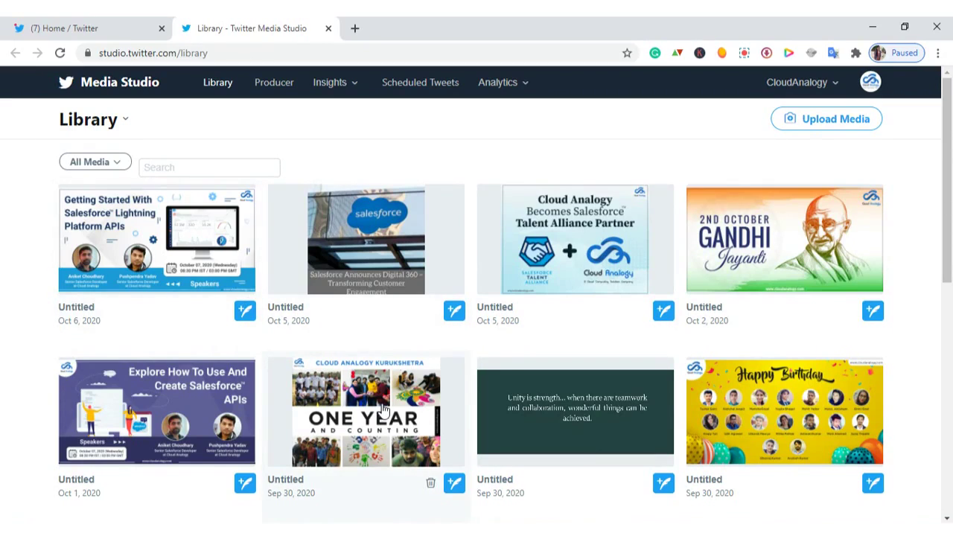
pyautogui.click(273, 90)
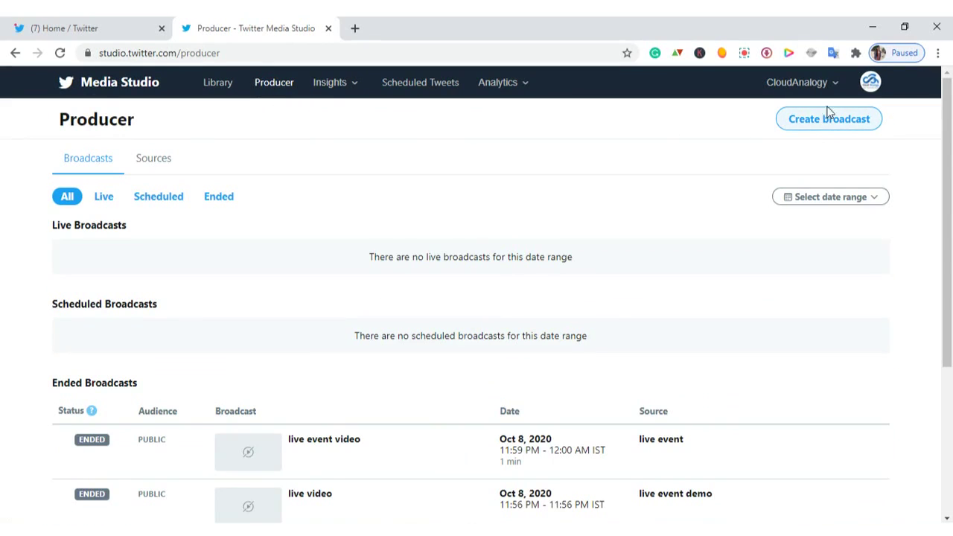
# Step: Start a new broadcast and name it 'live event demo'
pyautogui.click(813, 124)
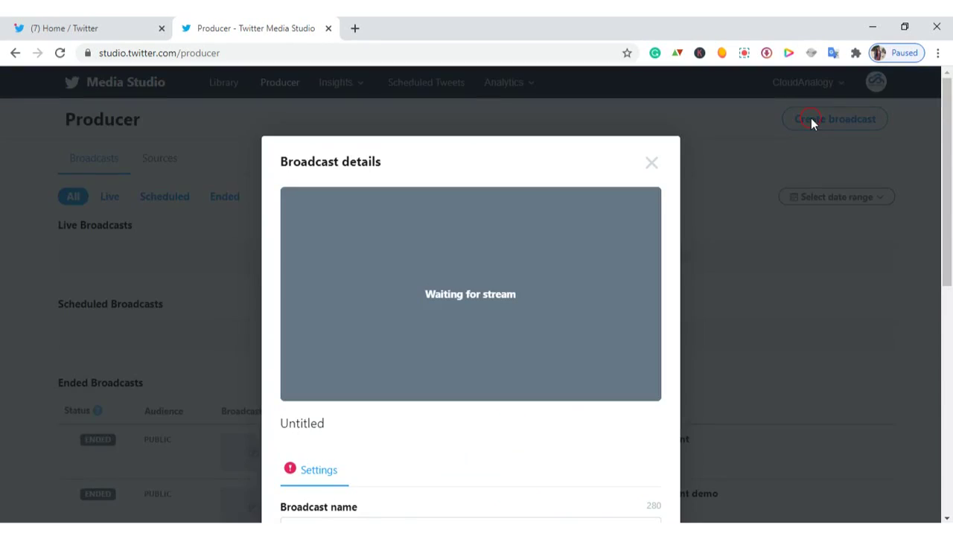
pyautogui.scroll(-2, 727, 248)
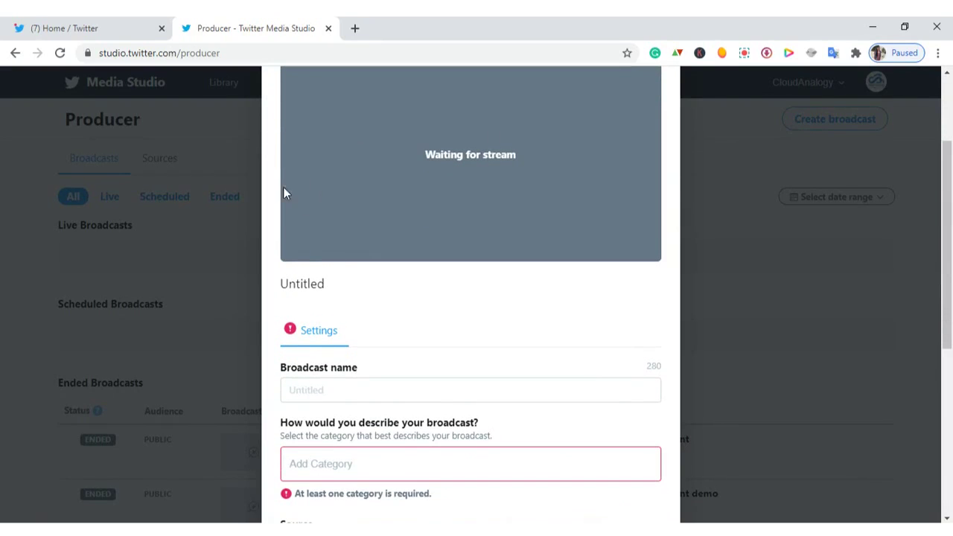
pyautogui.scroll(-2, 302, 246)
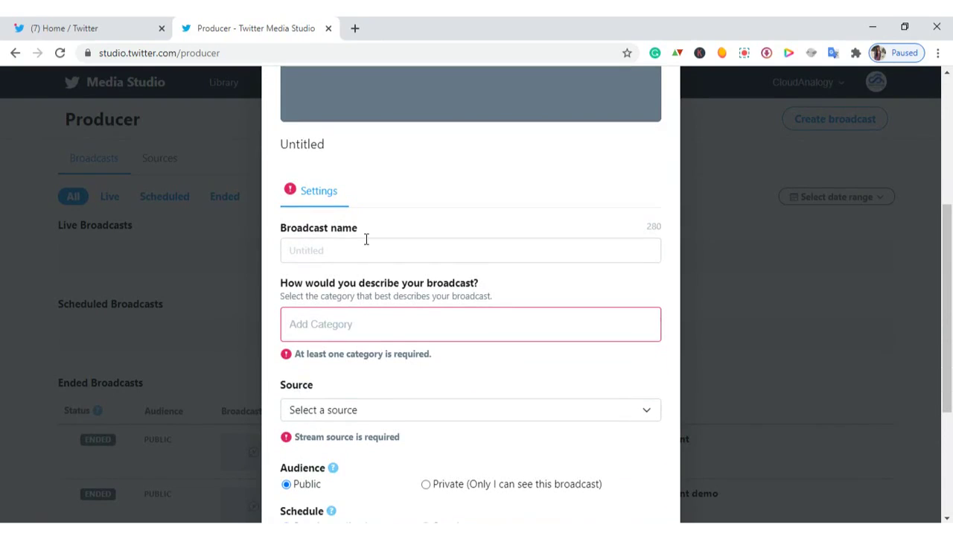
pyautogui.scroll(-1, 368, 324)
pyautogui.scroll(-1, 373, 330)
pyautogui.scroll(2, 385, 368)
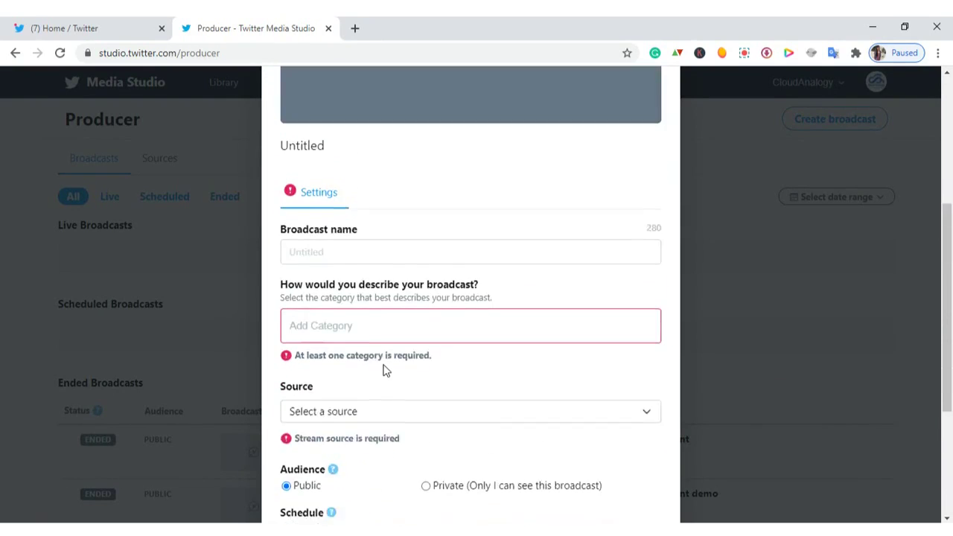
pyautogui.scroll(1, 385, 368)
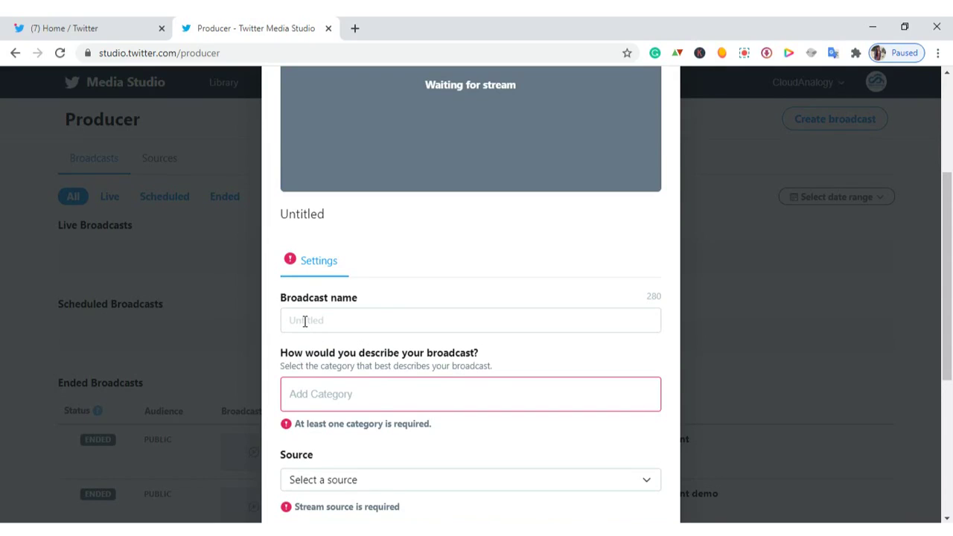
pyautogui.click(305, 321)
pyautogui.write('liv')
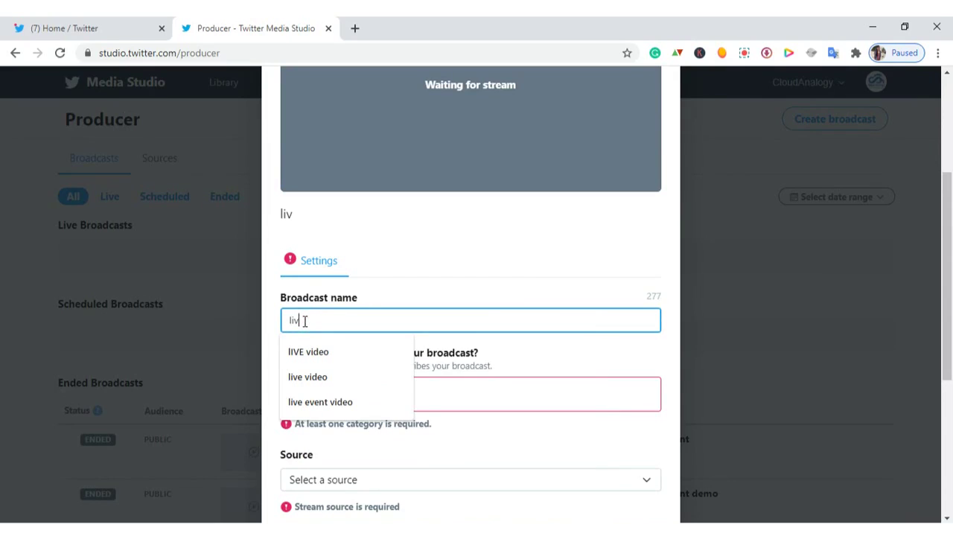
pyautogui.write('e even')
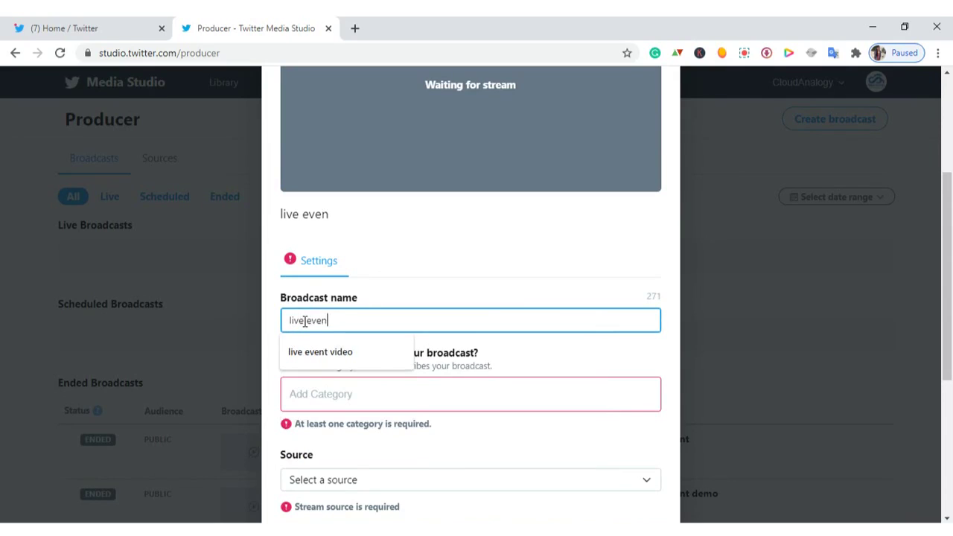
pyautogui.write('t demo')
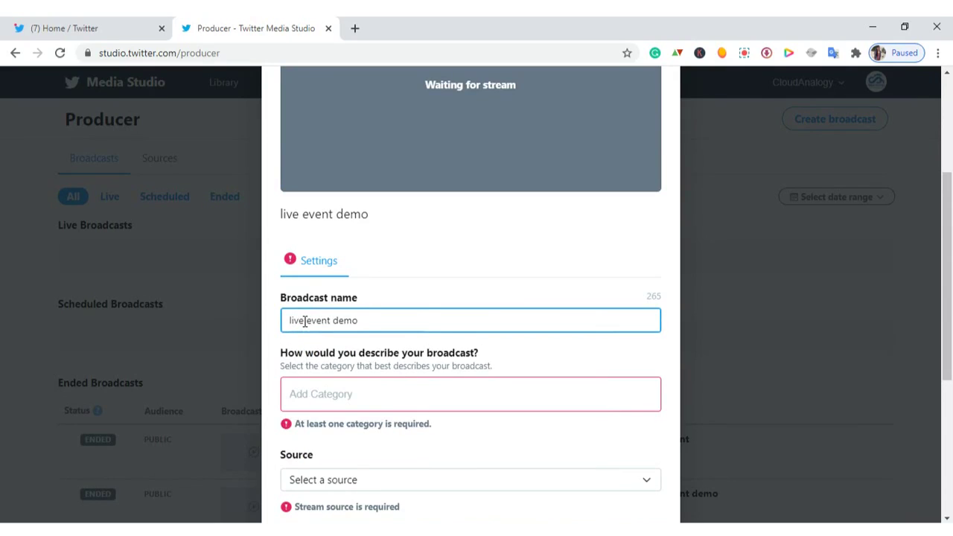
# Step: Set the broadcast category to Technology
pyautogui.scroll(-1, 404, 348)
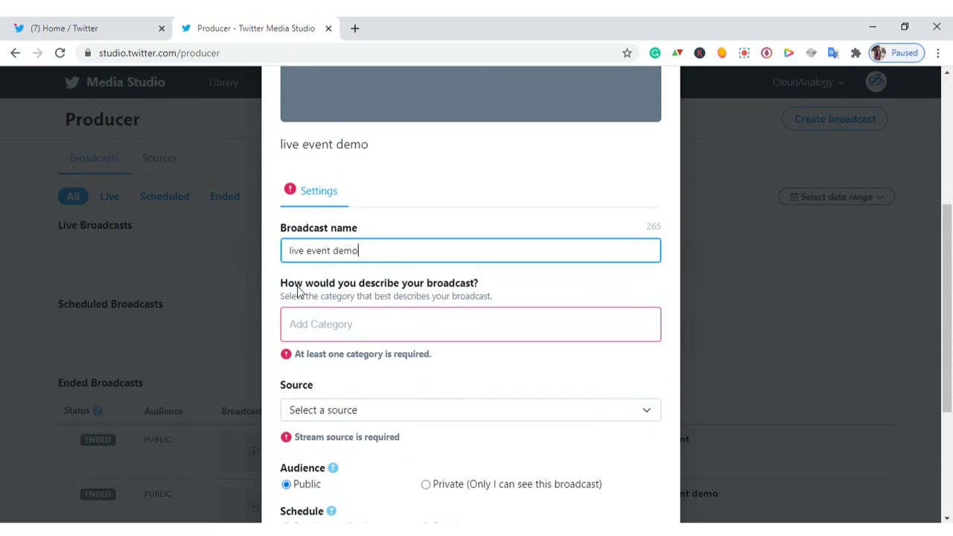
pyautogui.click(339, 324)
pyautogui.scroll(-2, 405, 206)
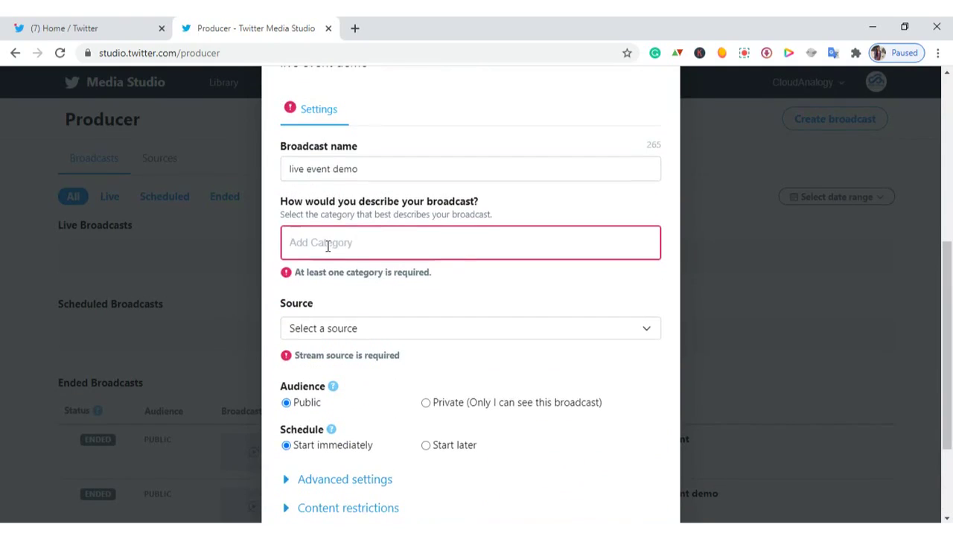
pyautogui.click(328, 246)
pyautogui.scroll(-2, 335, 395)
pyautogui.click(323, 480)
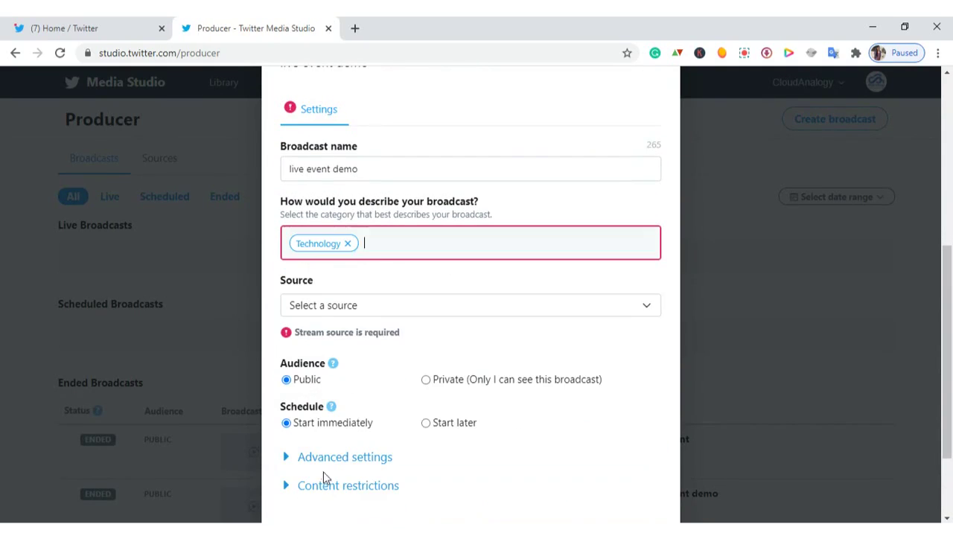
pyautogui.scroll(-1, 389, 278)
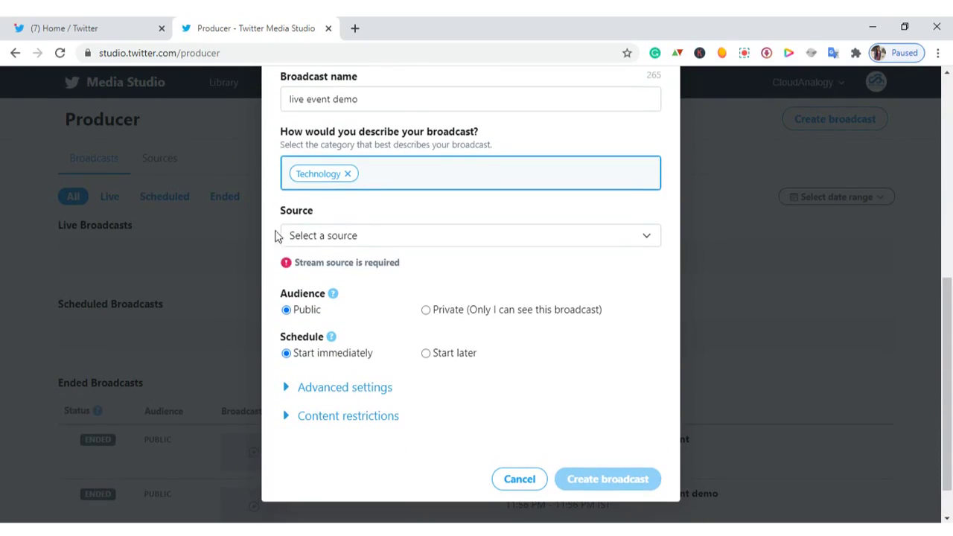
pyautogui.click(312, 243)
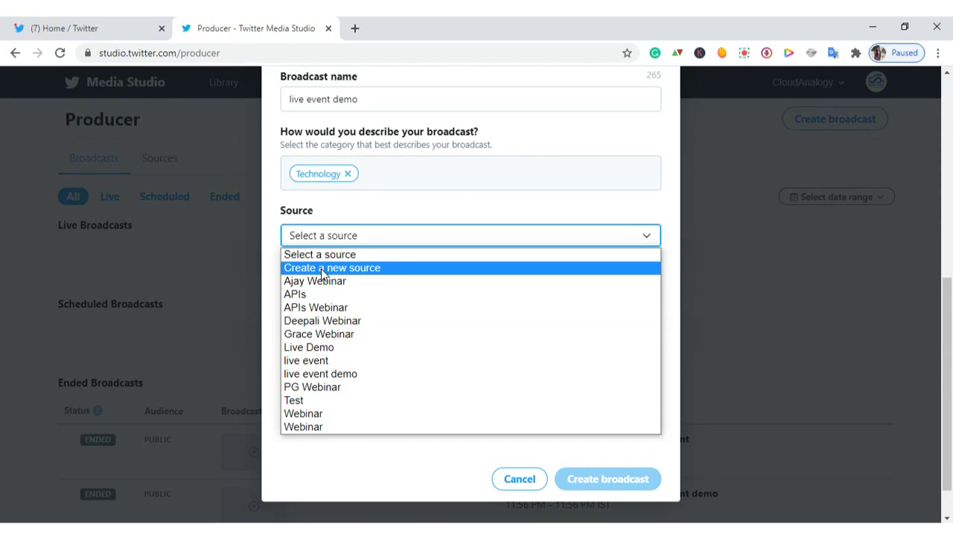
# Step: Create a new 'live demo of event' source in US West (N. California) and copy its stream key
pyautogui.click(323, 269)
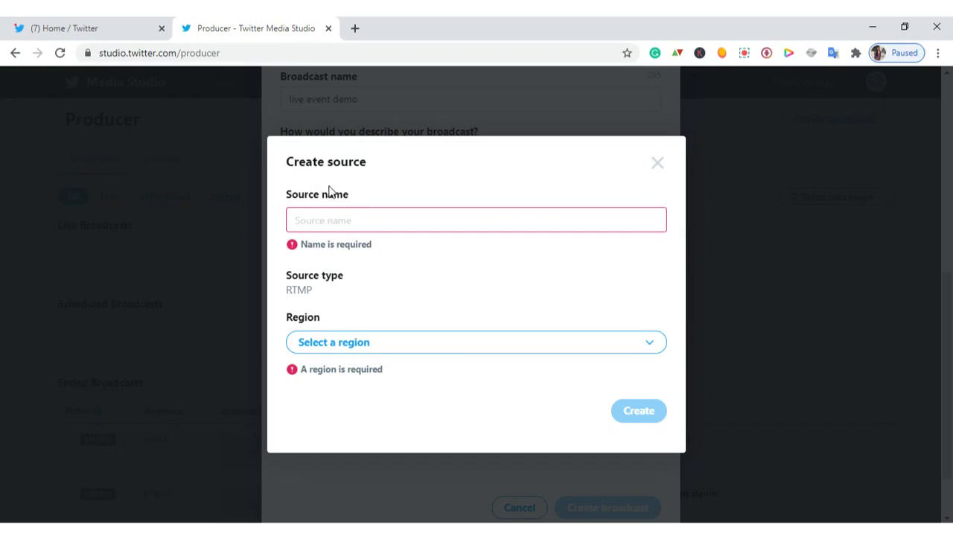
pyautogui.click(317, 221)
pyautogui.write('l')
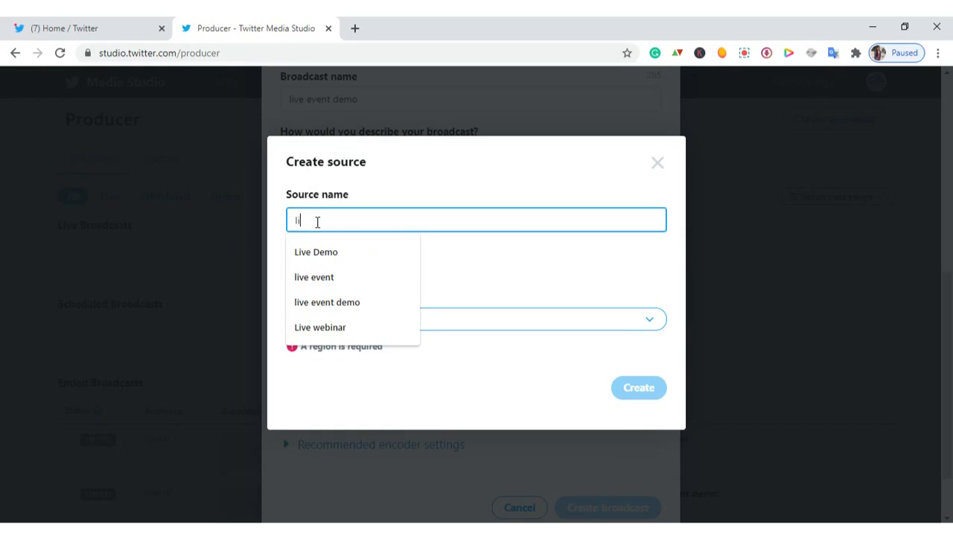
pyautogui.write('ive demo of event')
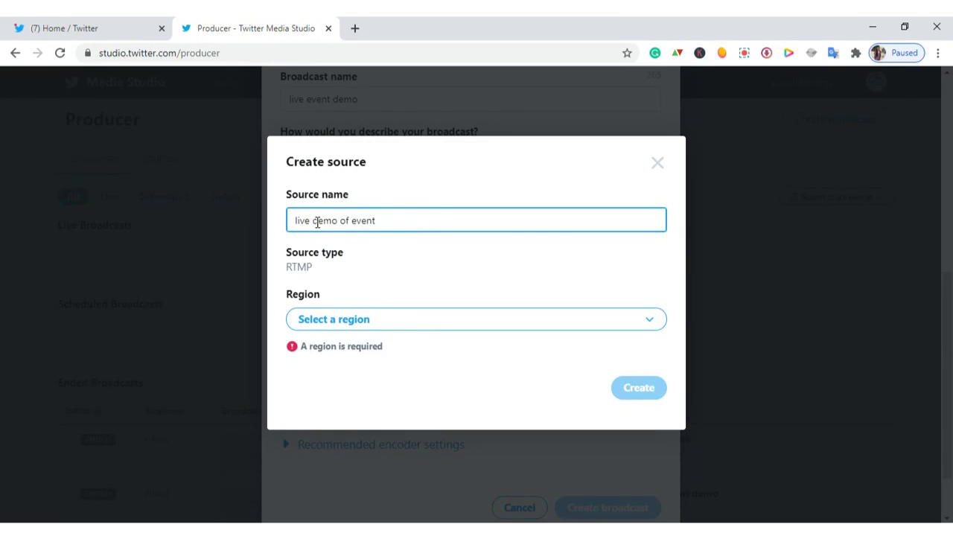
pyautogui.click(337, 320)
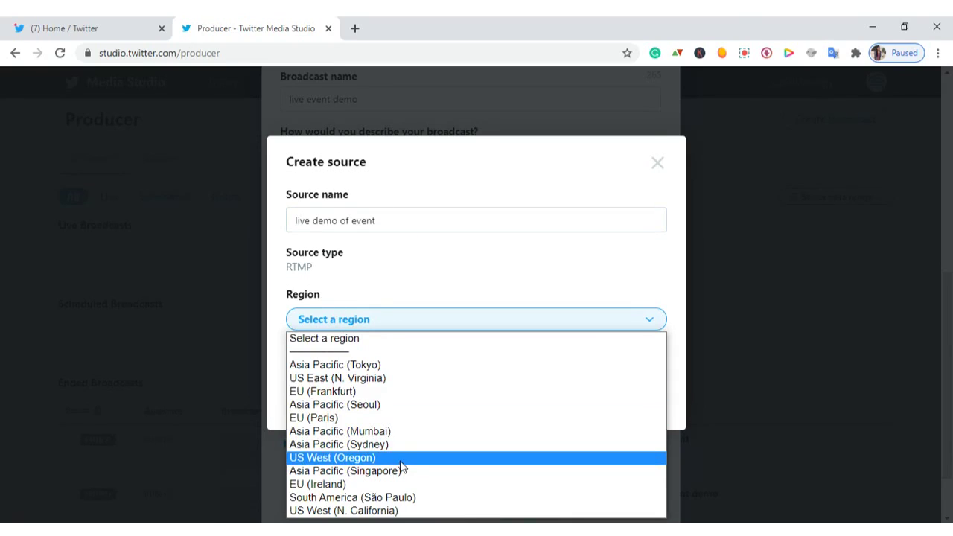
pyautogui.click(359, 513)
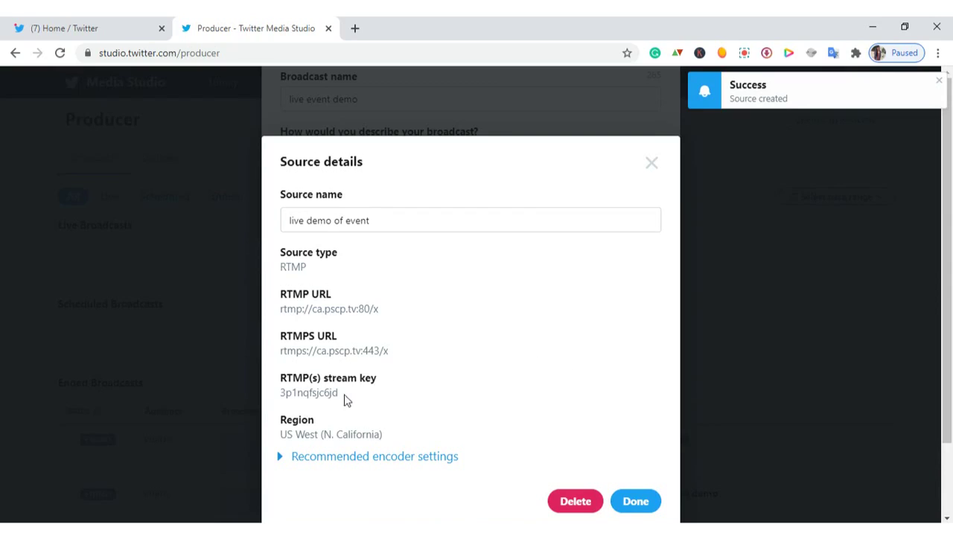
pyautogui.moveTo(345, 400); pyautogui.dragTo(276, 400)
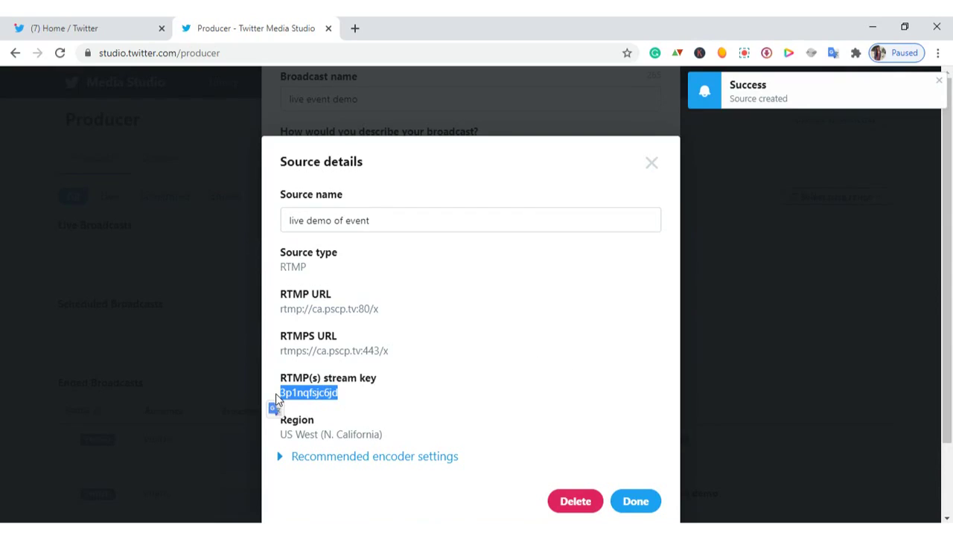
pyautogui.click(637, 501)
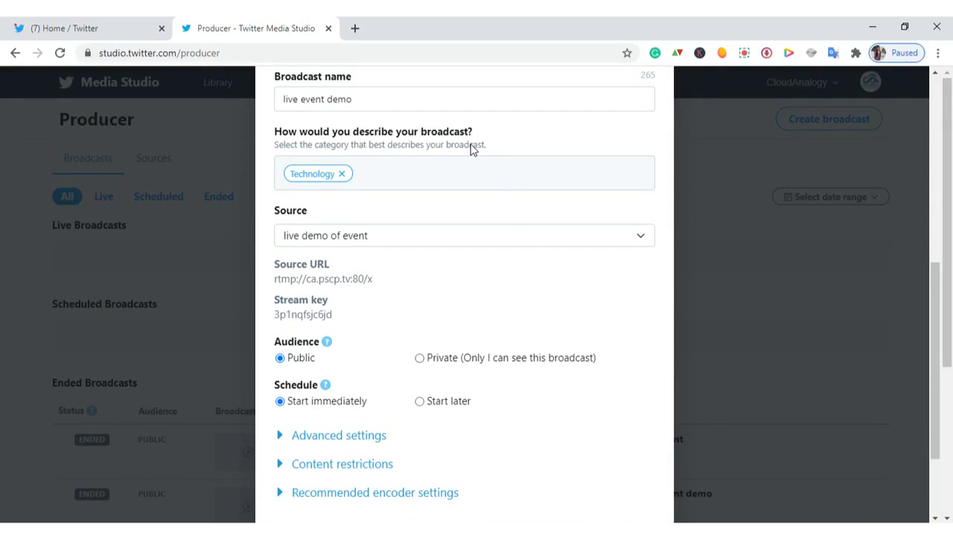
# Step: Create the public 'live event demo' broadcast to go live and close its details
pyautogui.scroll(1, 473, 221)
pyautogui.scroll(1, 472, 221)
pyautogui.scroll(-2, 395, 164)
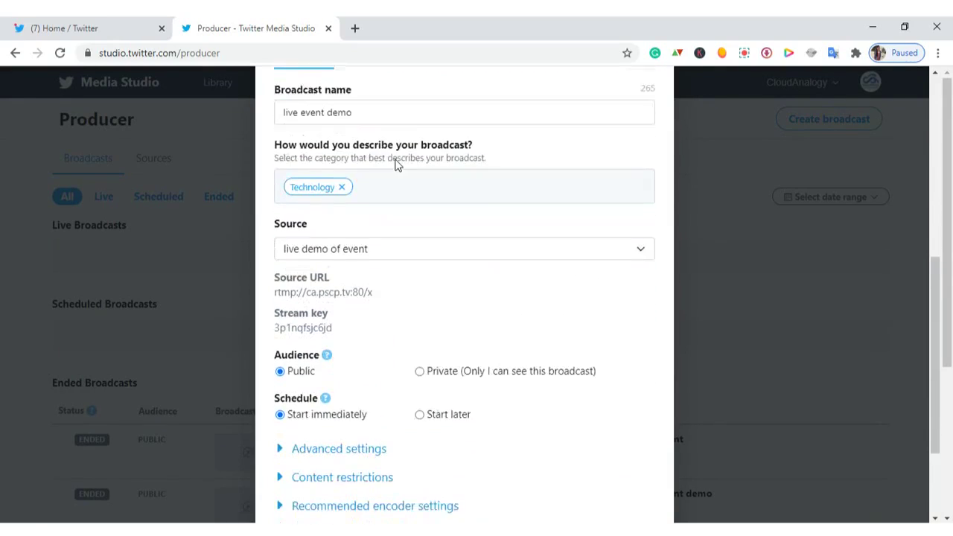
pyautogui.scroll(-2, 397, 194)
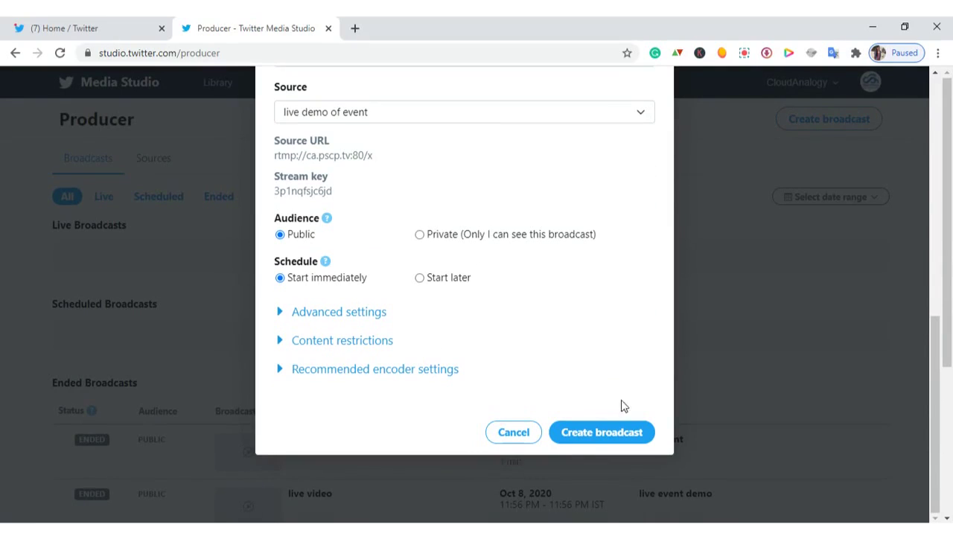
pyautogui.click(587, 439)
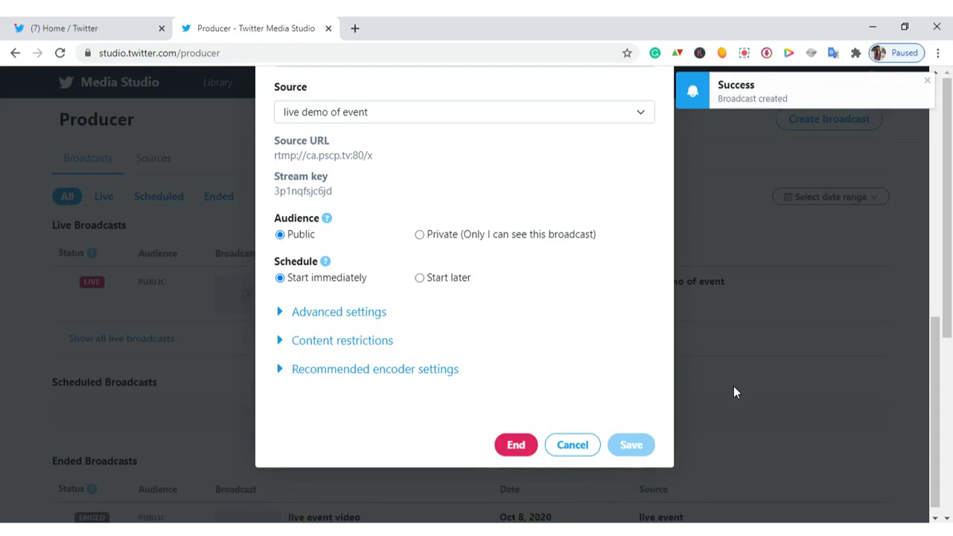
pyautogui.click(584, 446)
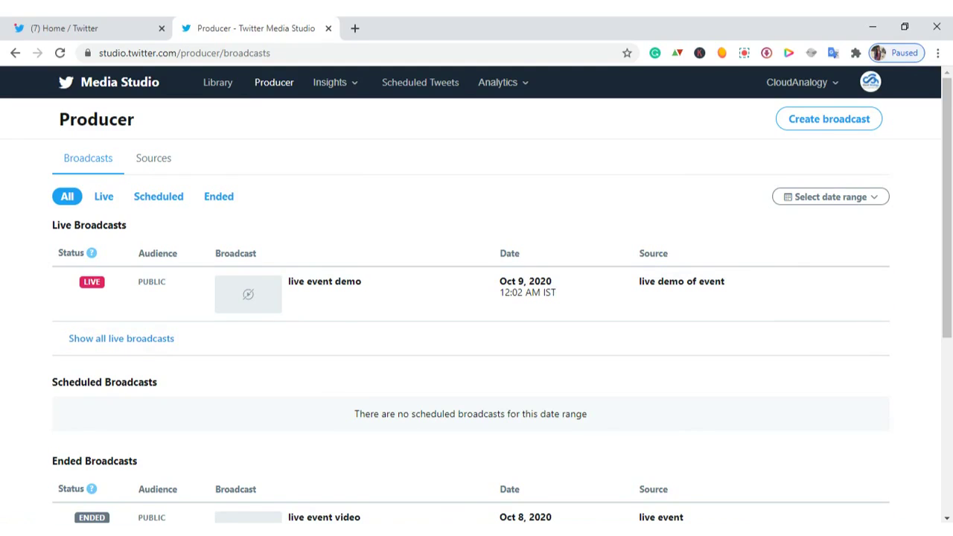
# Step: Set OBS streaming to Twitter / Periscope, server US West: California, with the pasted stream key
pyautogui.click(462, 521)
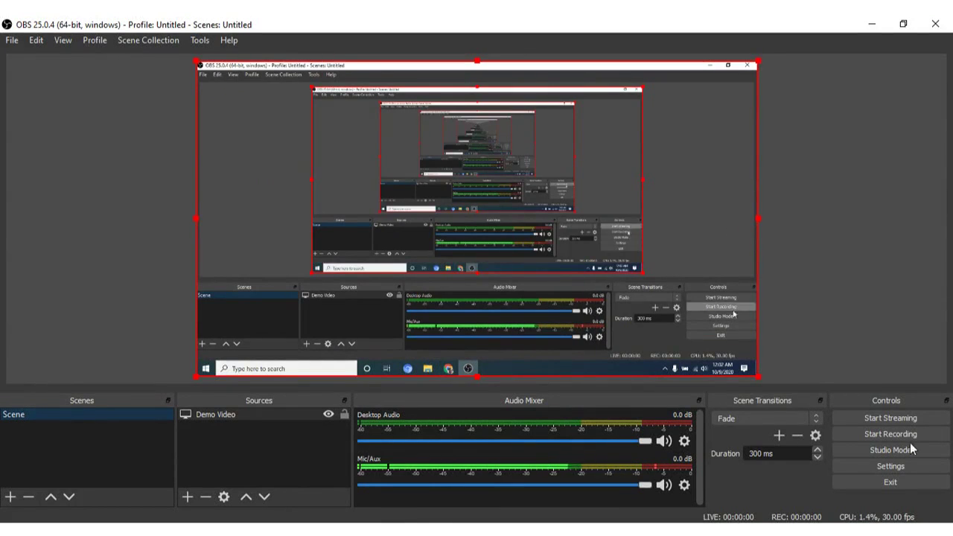
pyautogui.click(879, 466)
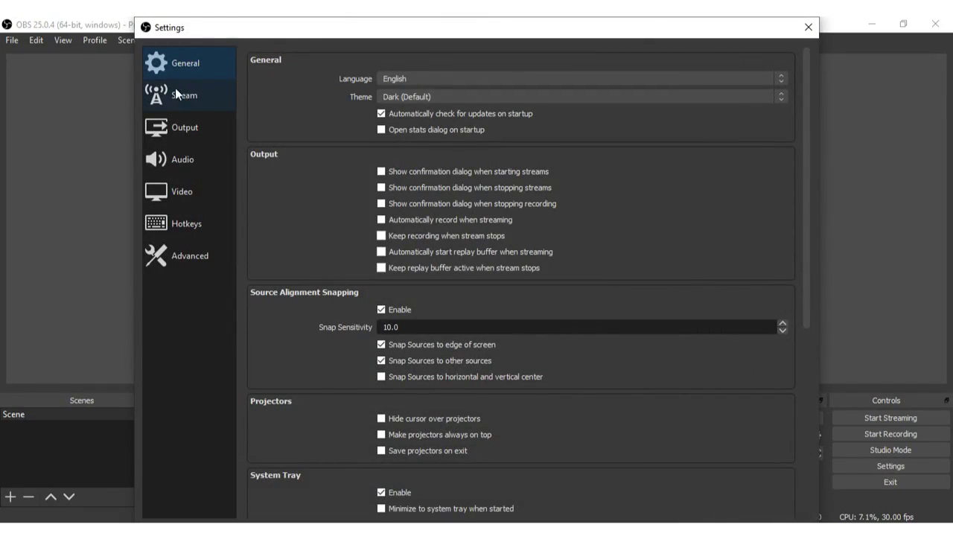
pyautogui.click(177, 95)
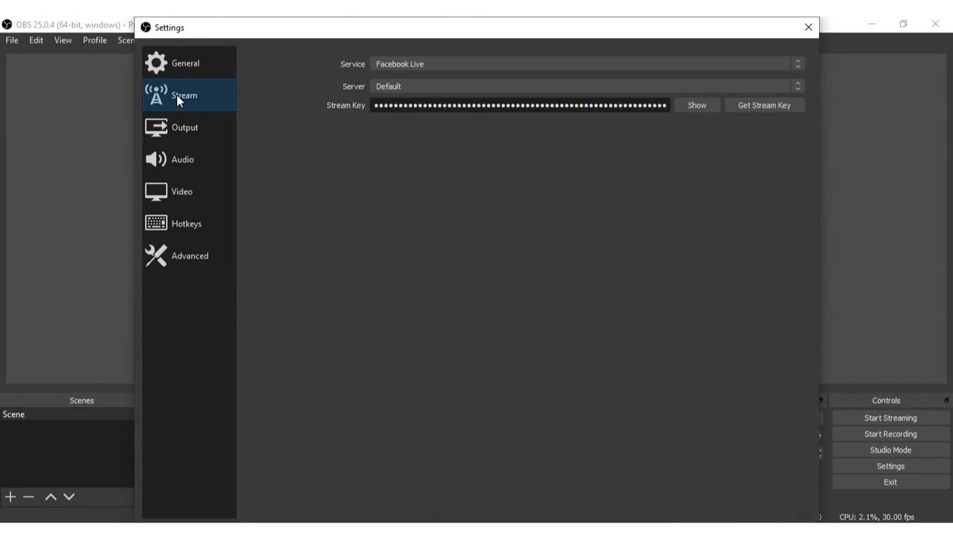
pyautogui.click(393, 65)
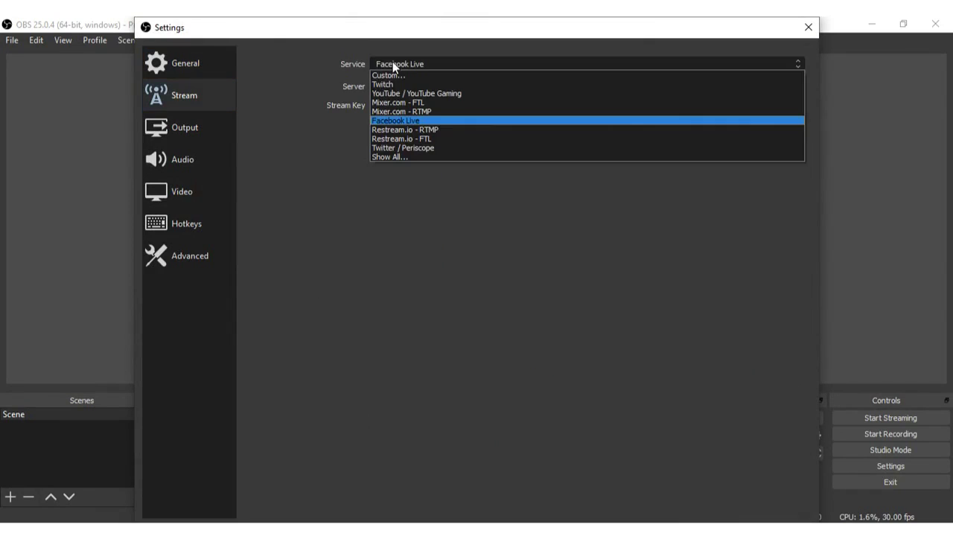
pyautogui.click(401, 149)
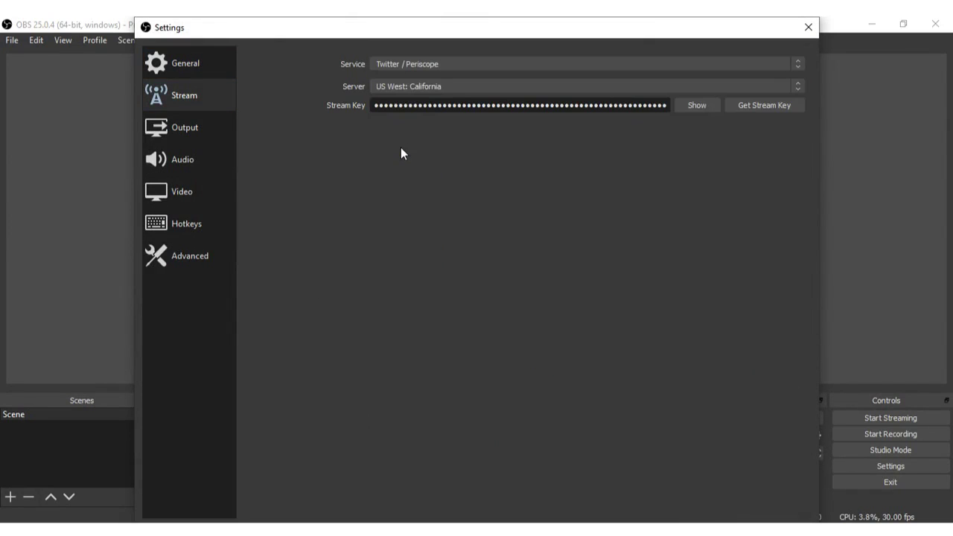
pyautogui.click(400, 86)
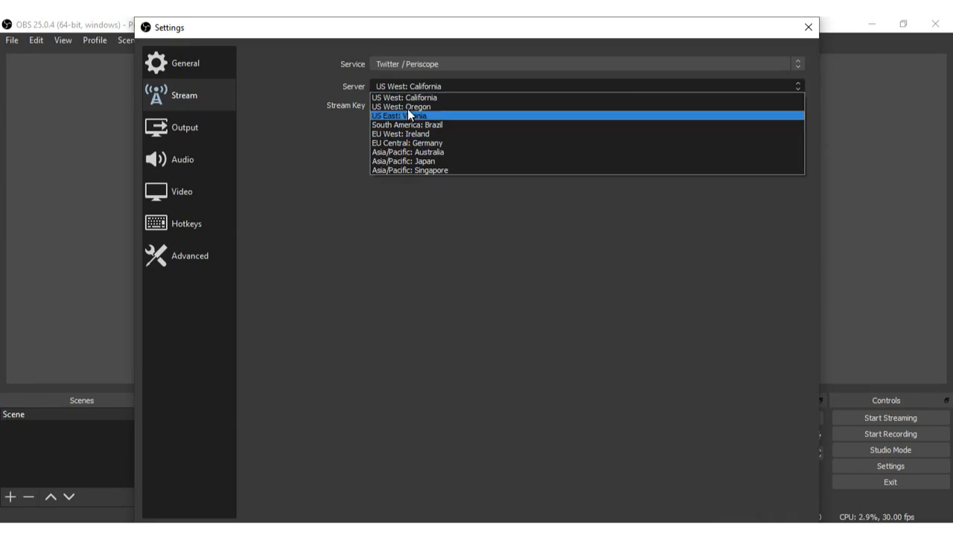
pyautogui.click(405, 97)
pyautogui.doubleClick(406, 105)
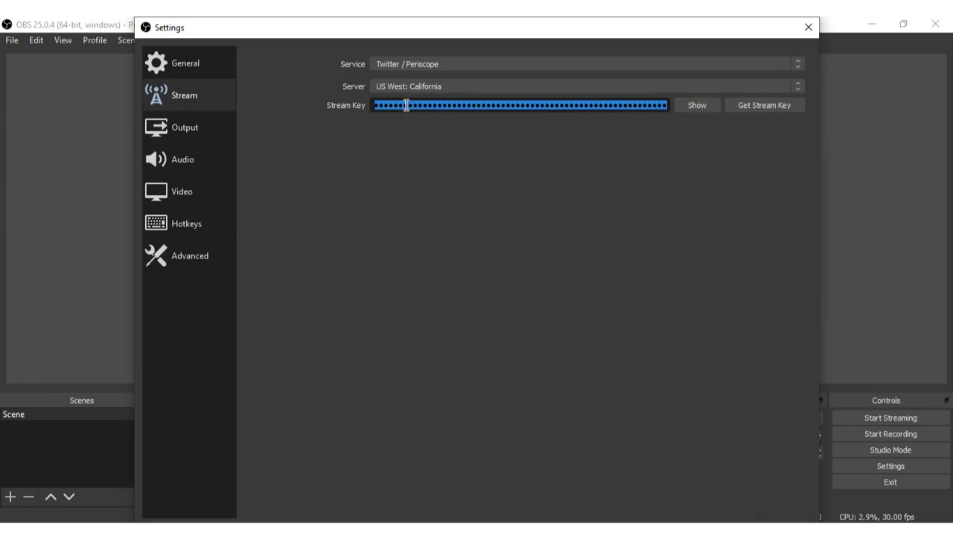
pyautogui.press('BackSpace')
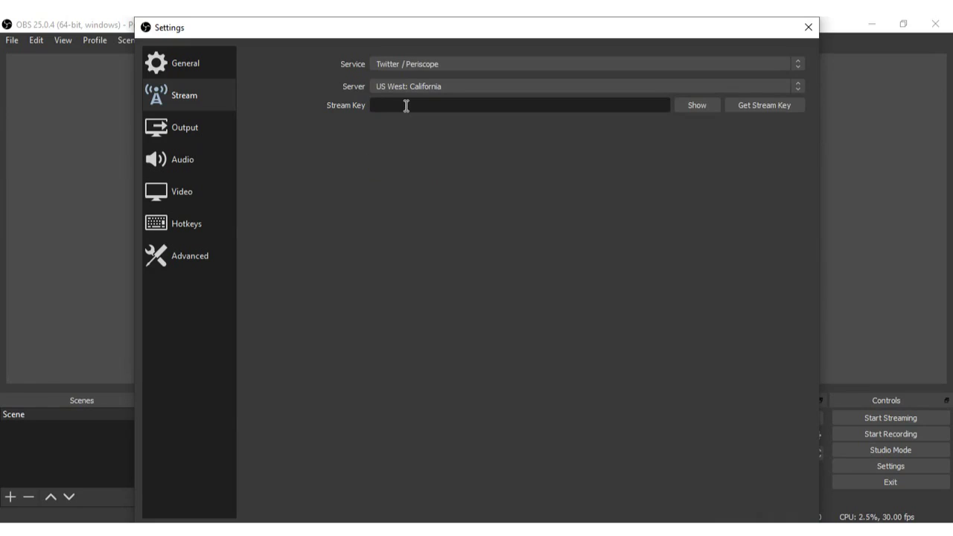
pyautogui.hotkey('ctrl', 'v')
pyautogui.press('Return')
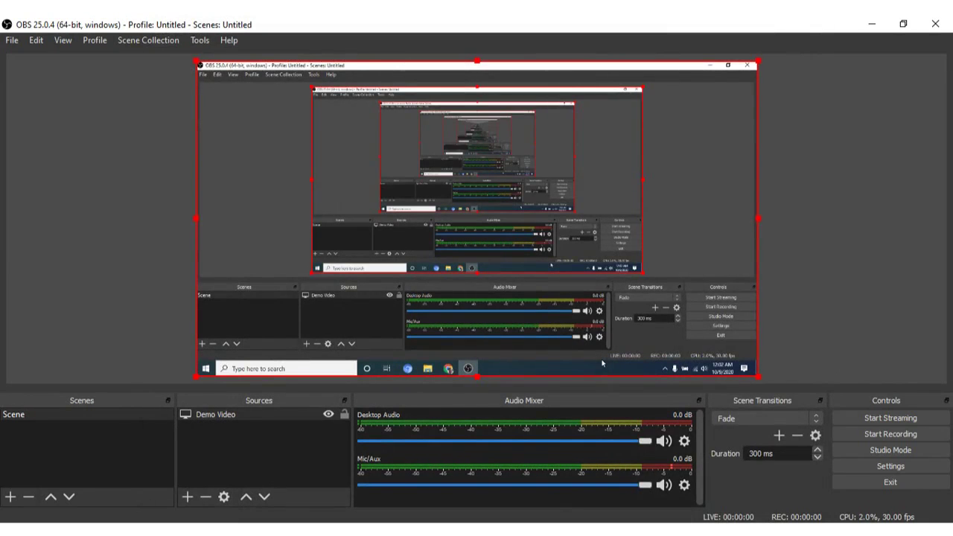
# Step: Start streaming in OBS and bring the Media Studio Producer page back
pyautogui.click(884, 418)
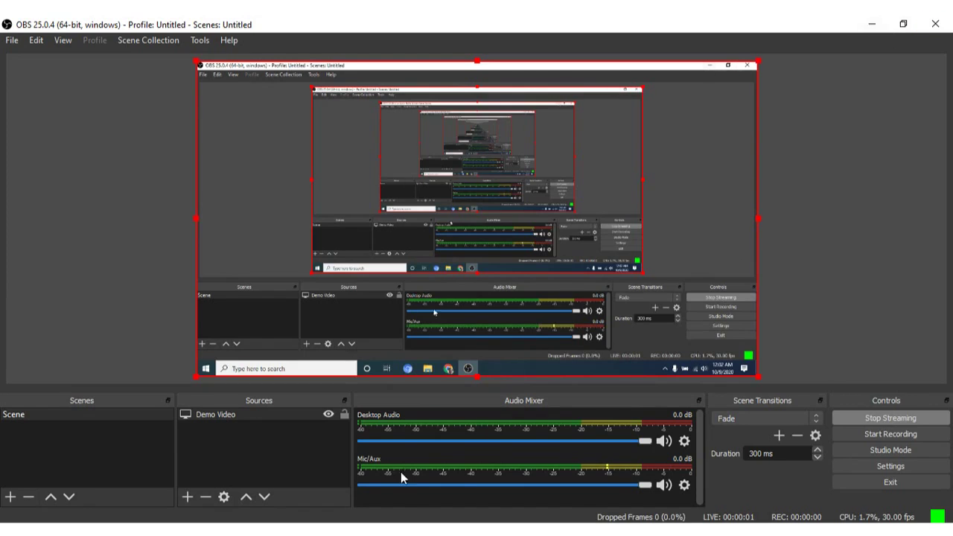
pyautogui.click(372, 477)
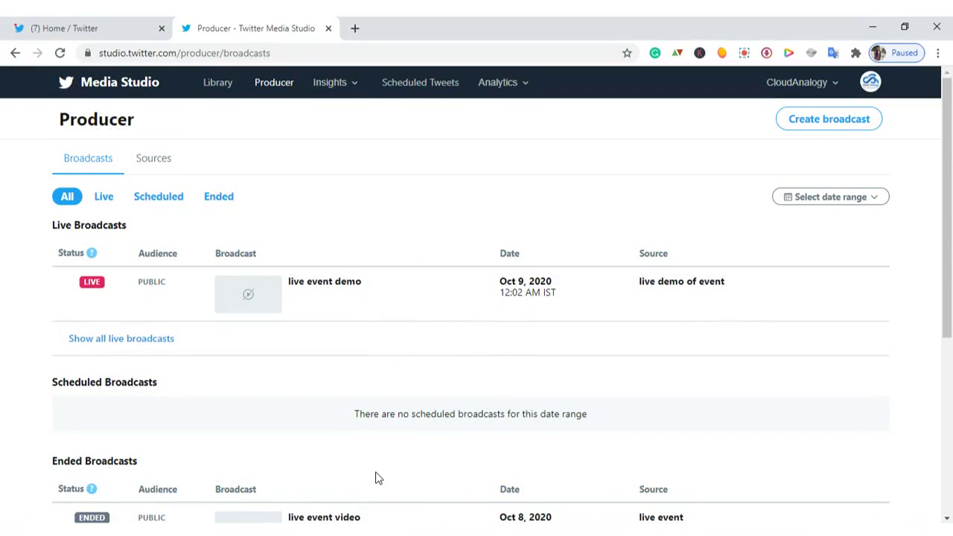
# Step: Open the 'live event demo' details, pause its preview, and review name, category and source
pyautogui.scroll(-3, 497, 383)
pyautogui.scroll(2, 500, 383)
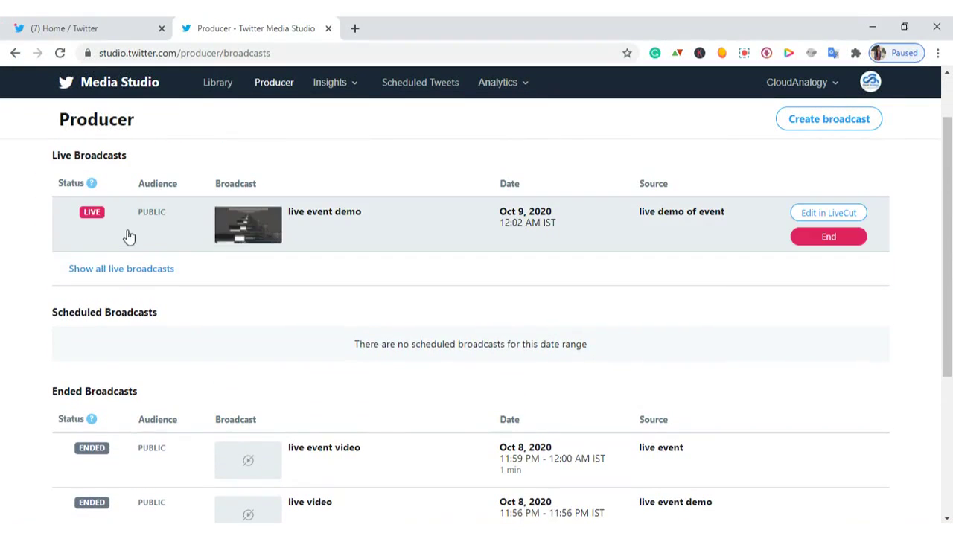
pyautogui.click(239, 237)
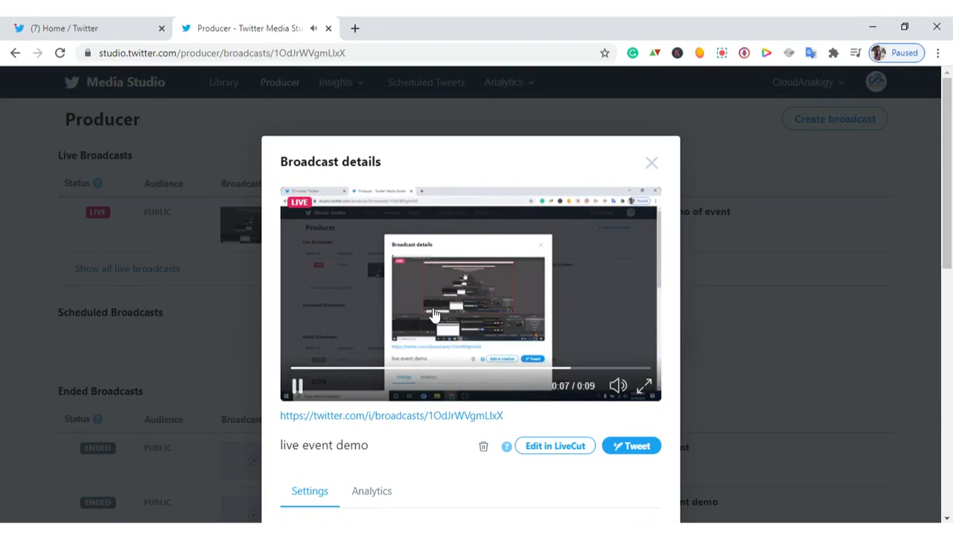
pyautogui.click(297, 388)
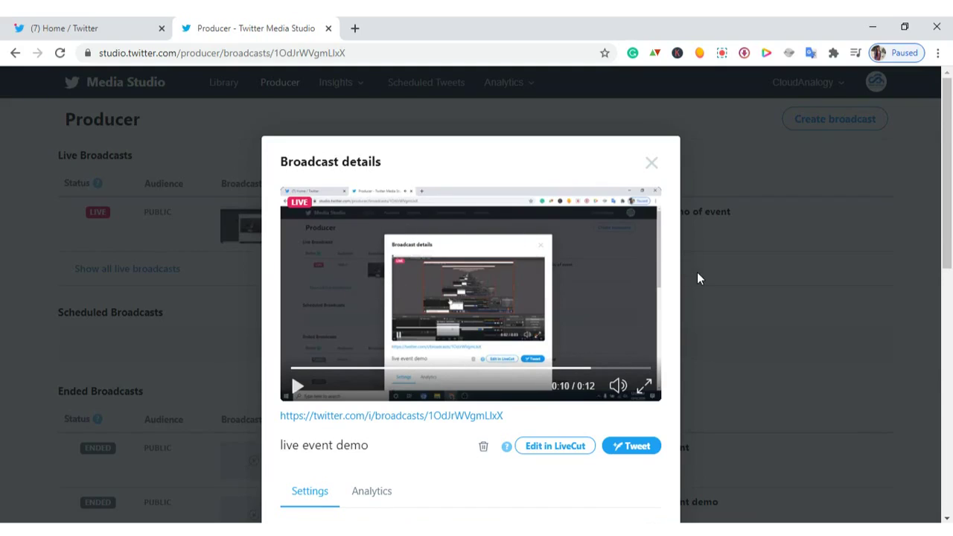
pyautogui.scroll(-1, 698, 278)
pyautogui.scroll(-1, 698, 279)
pyautogui.scroll(-1, 699, 279)
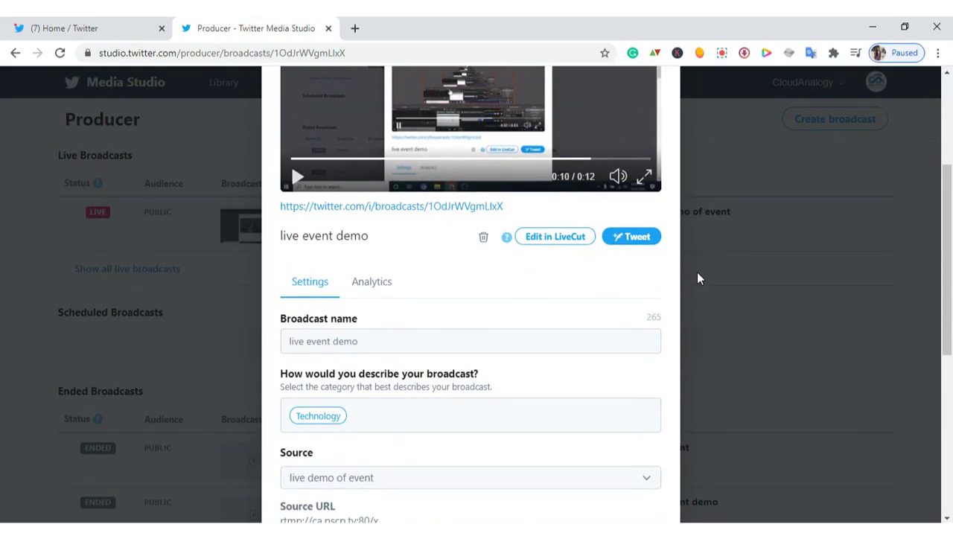
pyautogui.click(624, 237)
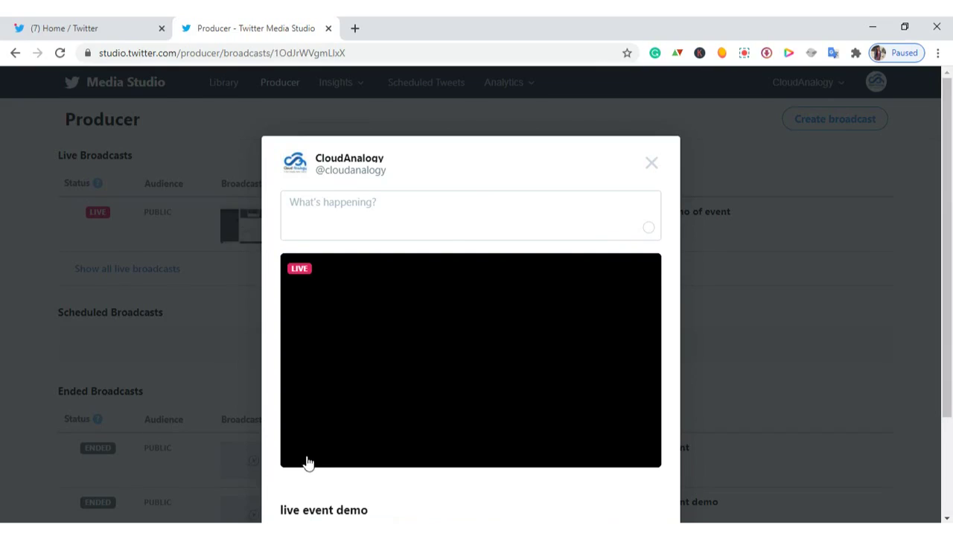
# Step: Tweet the live broadcast with the caption 'This is our first live demo event.'
pyautogui.click(298, 452)
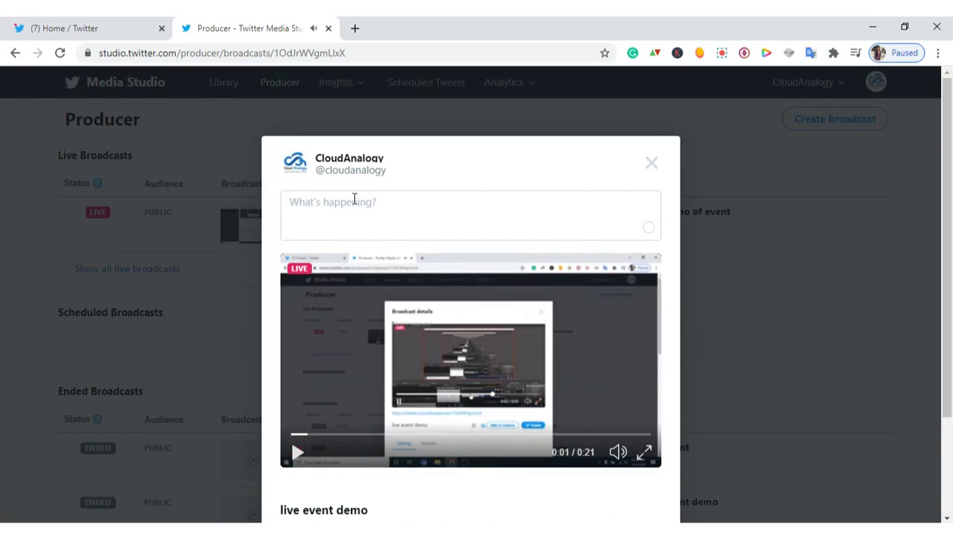
pyautogui.click(351, 202)
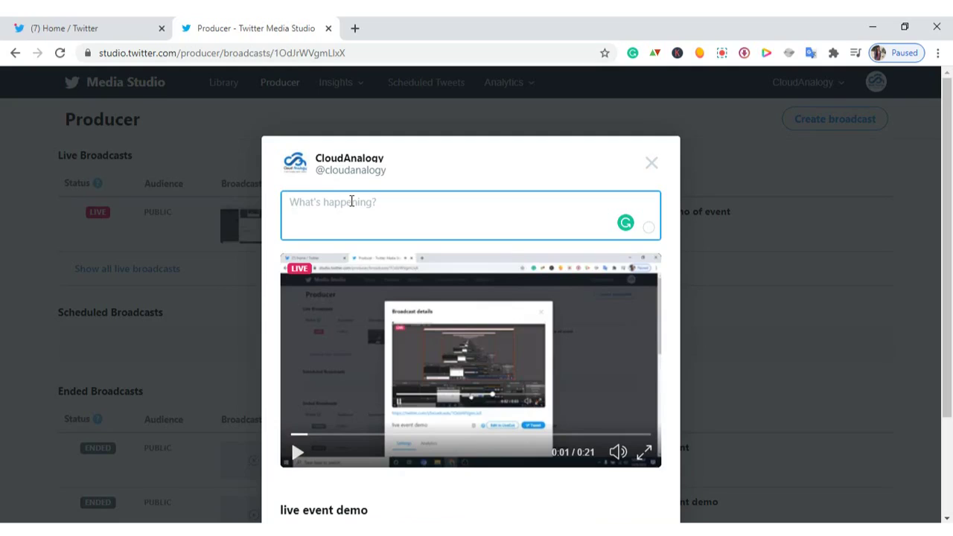
pyautogui.write('This is ou')
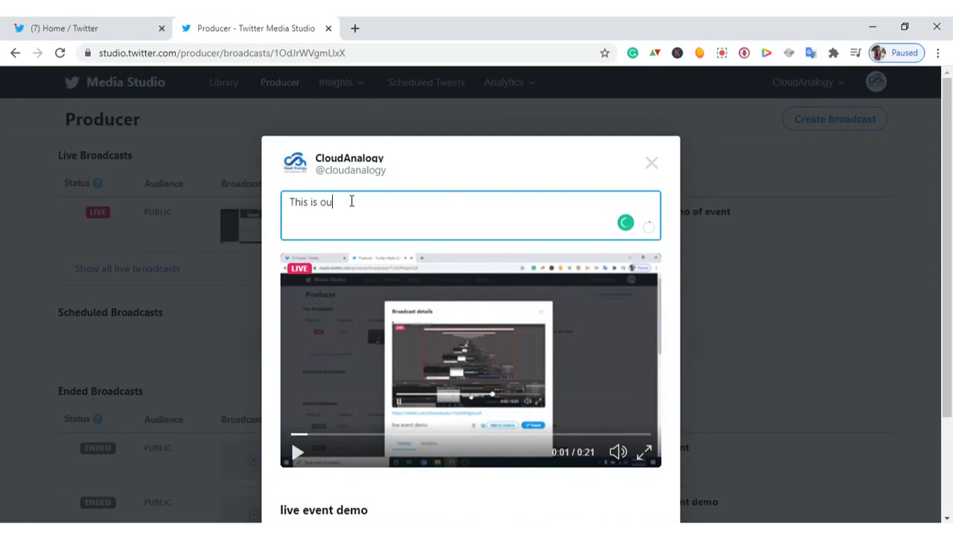
pyautogui.write('r first li')
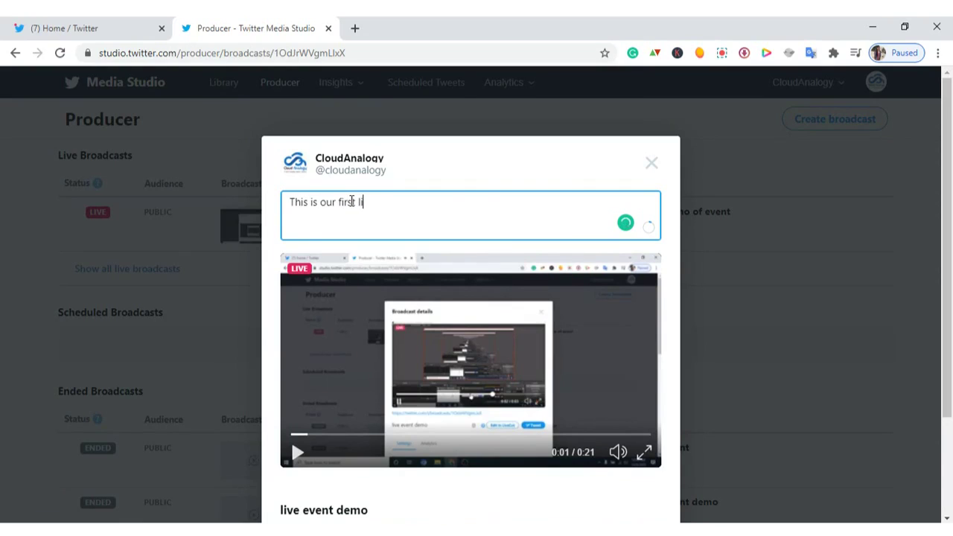
pyautogui.write('ve demo e')
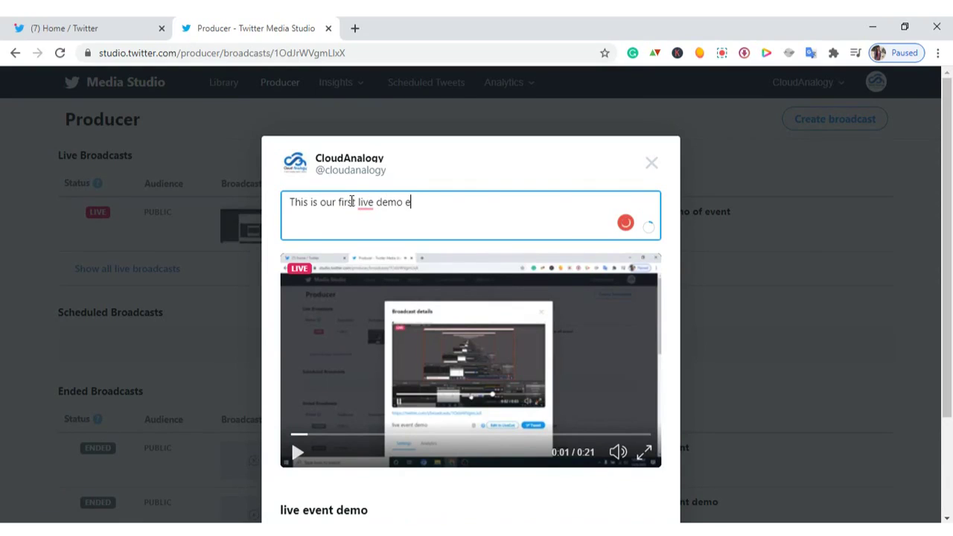
pyautogui.write('vent.')
pyautogui.scroll(-3, 351, 202)
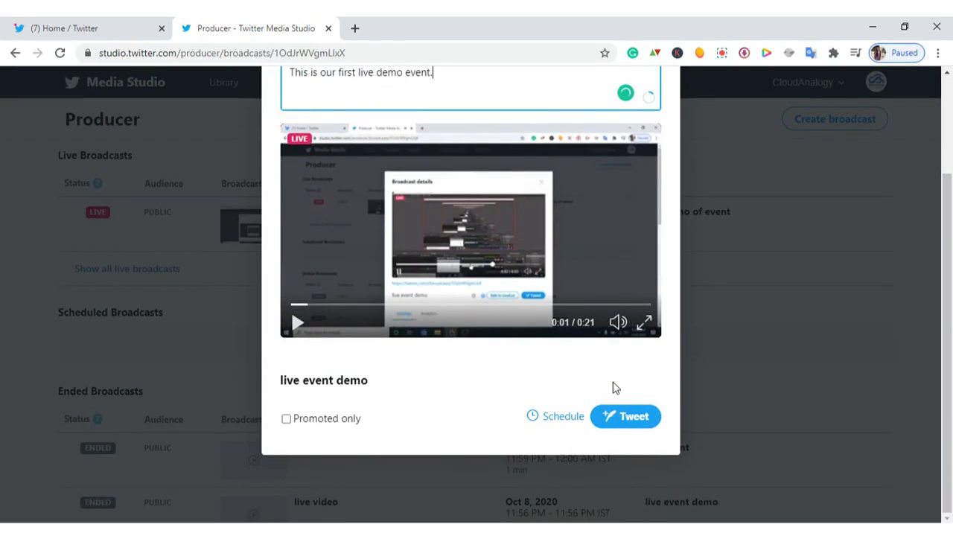
pyautogui.click(625, 418)
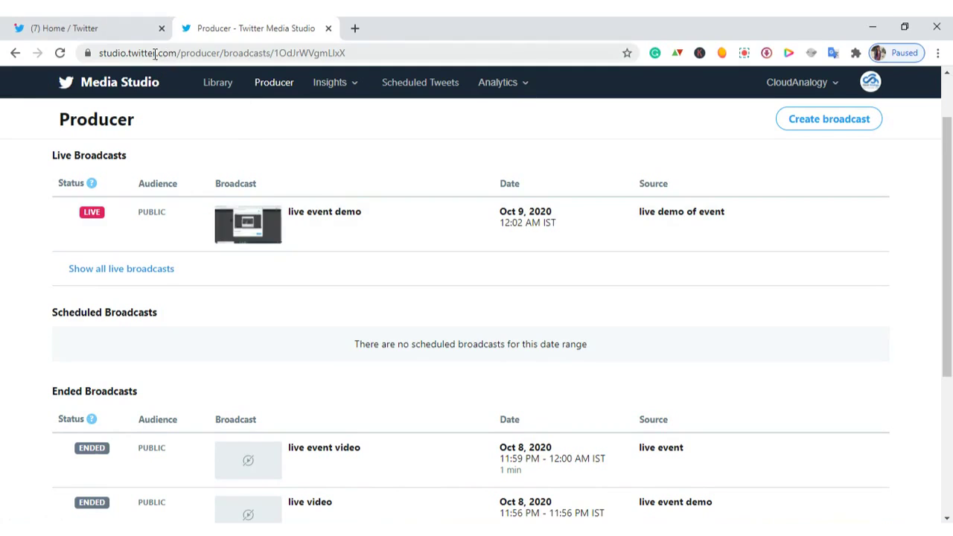
pyautogui.click(109, 27)
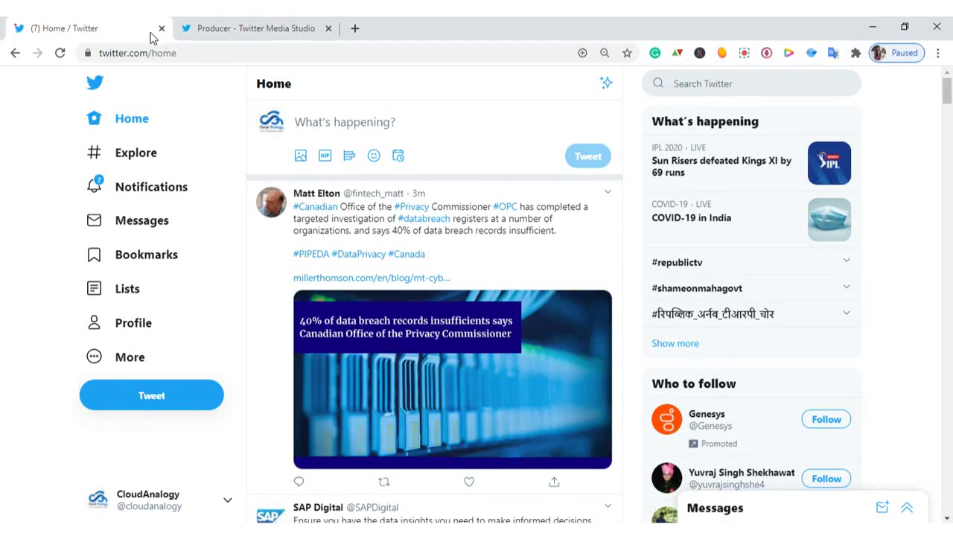
# Step: Check the live-demo tweet on the CloudAnalogy profile, then stop streaming in OBS
pyautogui.click(167, 53)
pyautogui.press('Return')
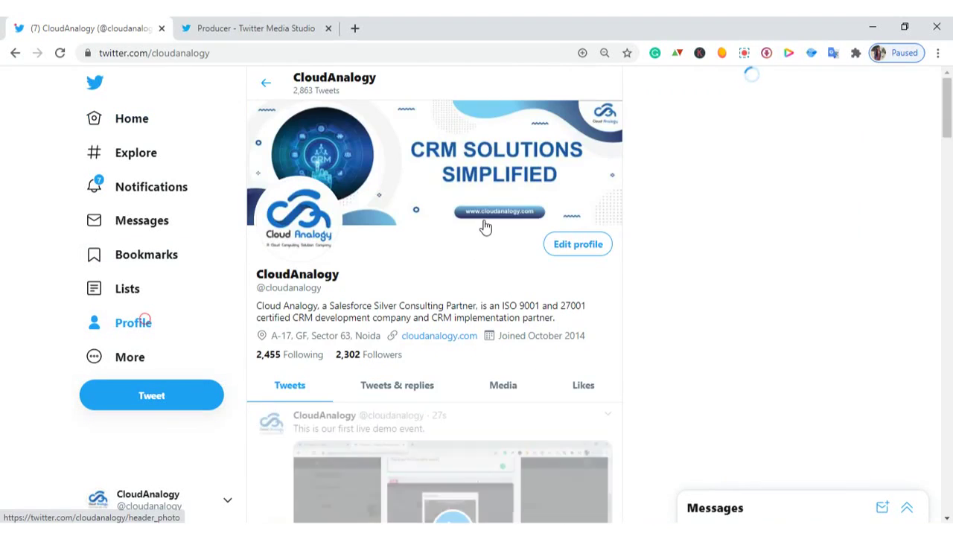
pyautogui.scroll(-2, 485, 226)
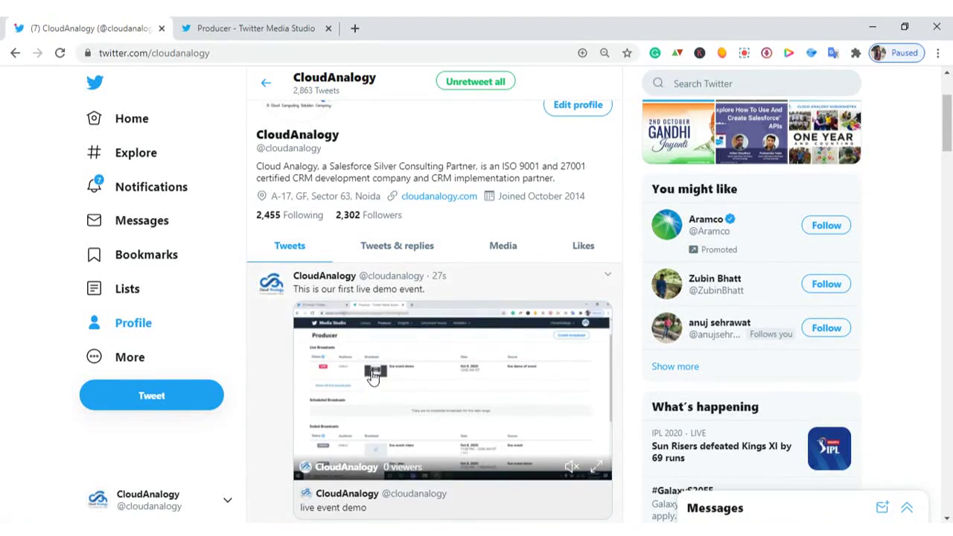
pyautogui.scroll(-1, 393, 359)
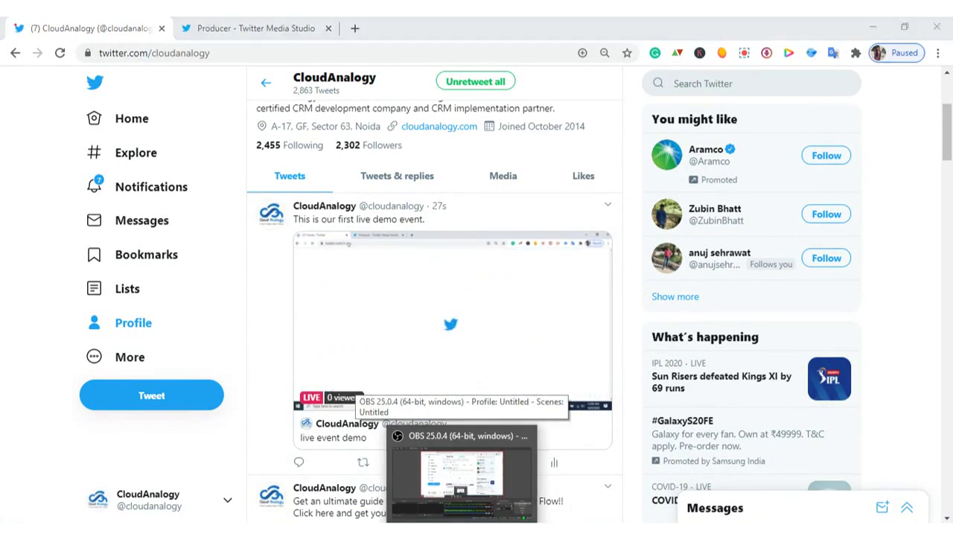
pyautogui.click(457, 458)
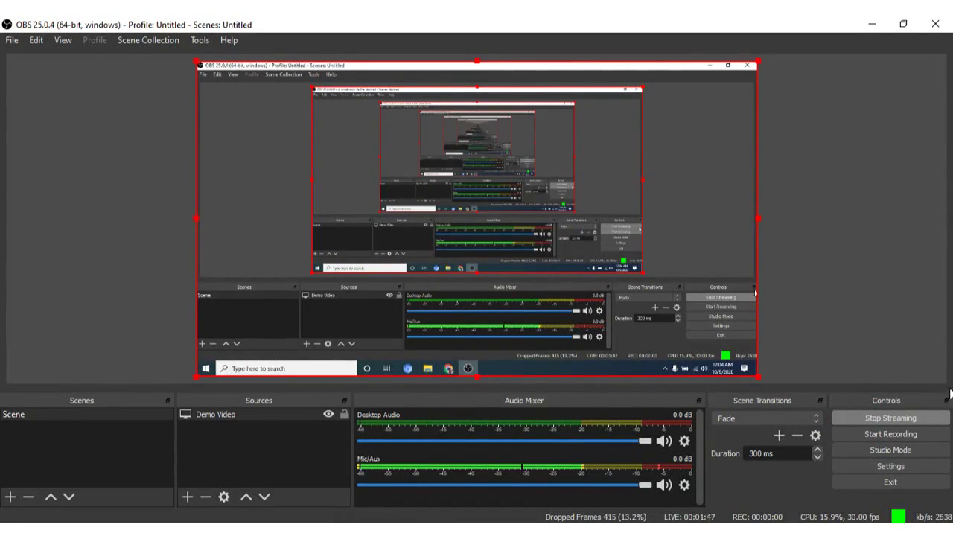
pyautogui.click(883, 418)
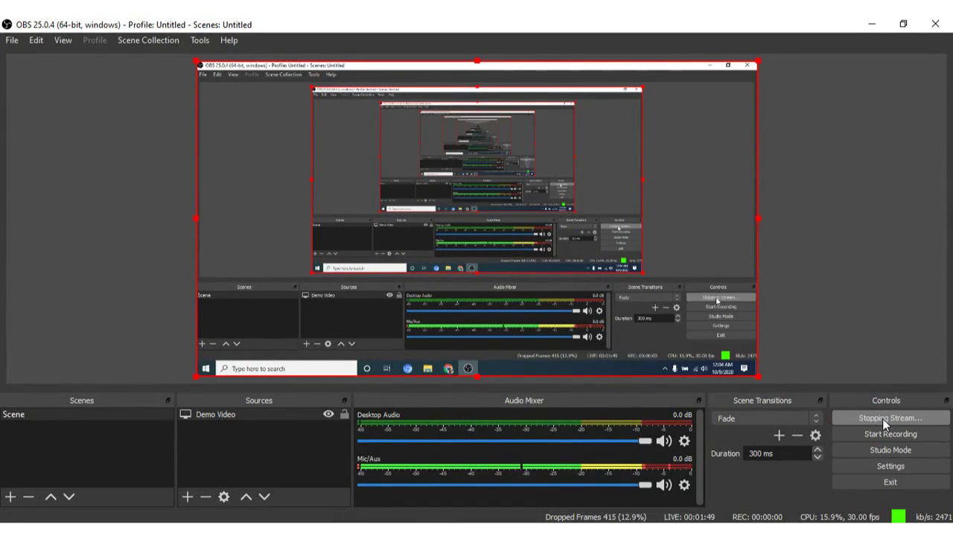